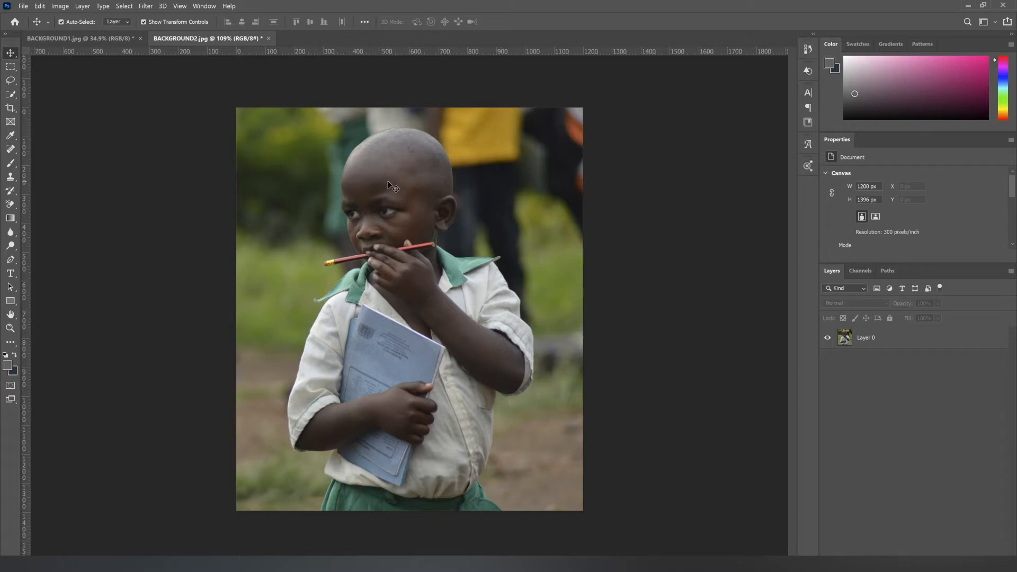
Step: Select the boy on Layer 0 of BACKGROUND2.jpg automatically with the Select Subject command
left_click(64, 38)
left_click(225, 39)
left_click(888, 339)
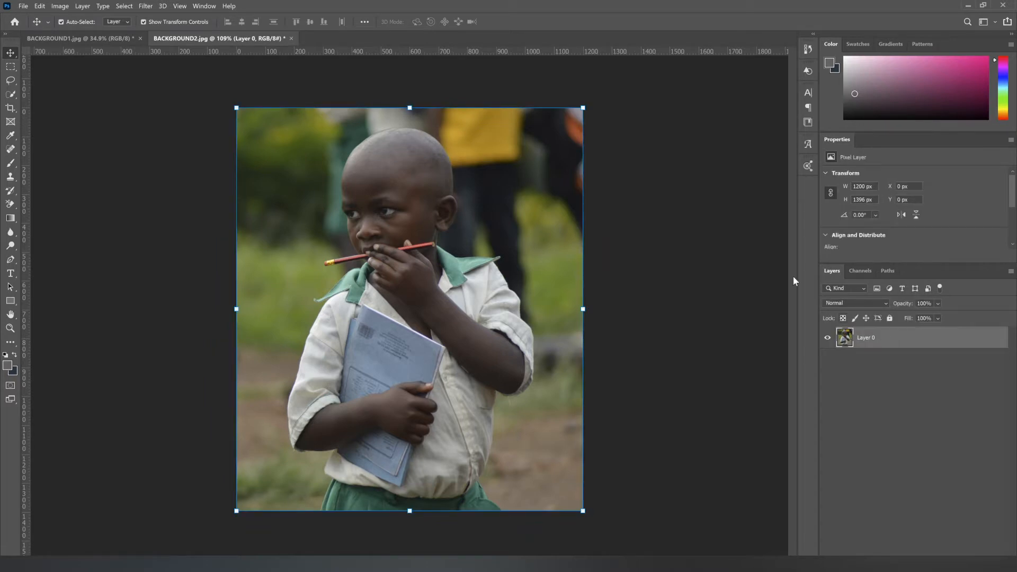
left_click(125, 6)
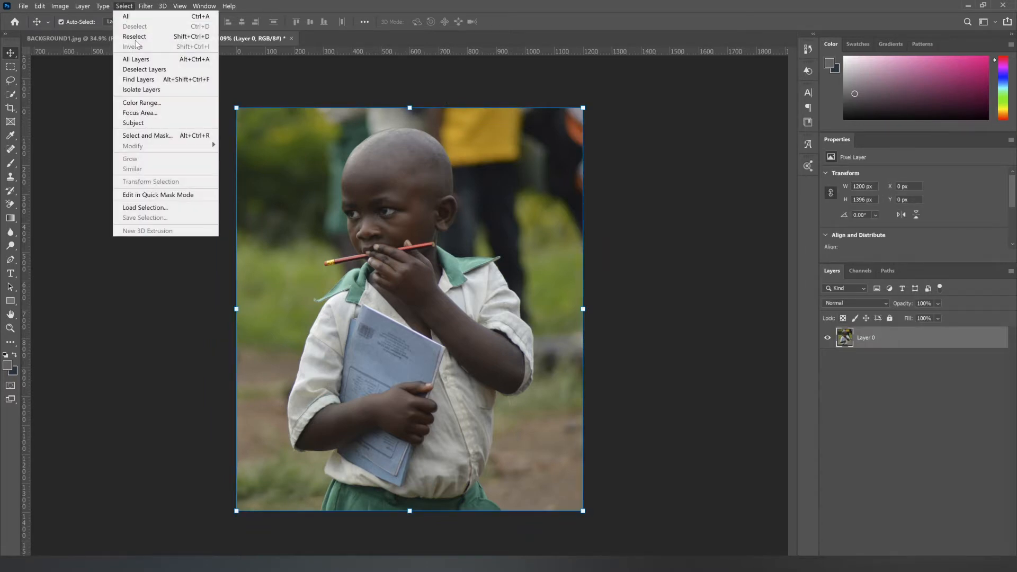
left_click(141, 124)
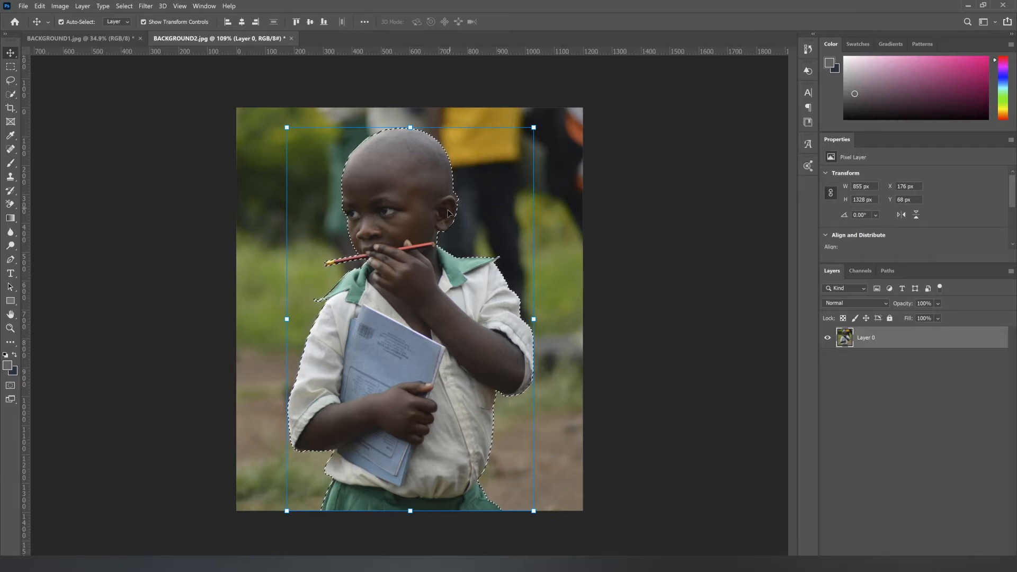
Step: Subtract the stray background area above the boy's ear from the selection with the Lasso tool
key("z")
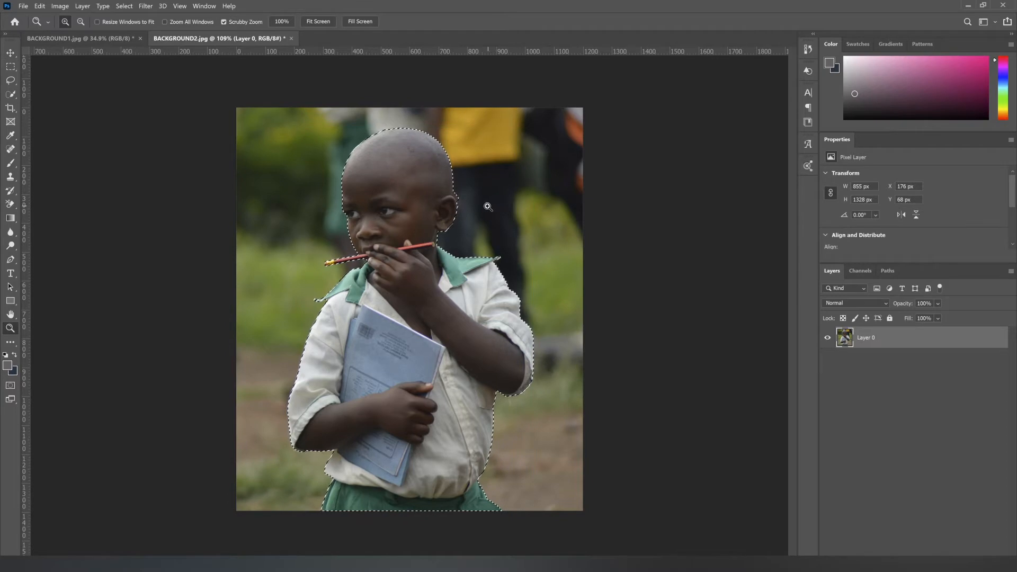
left_click_drag(432, 223, 466, 175)
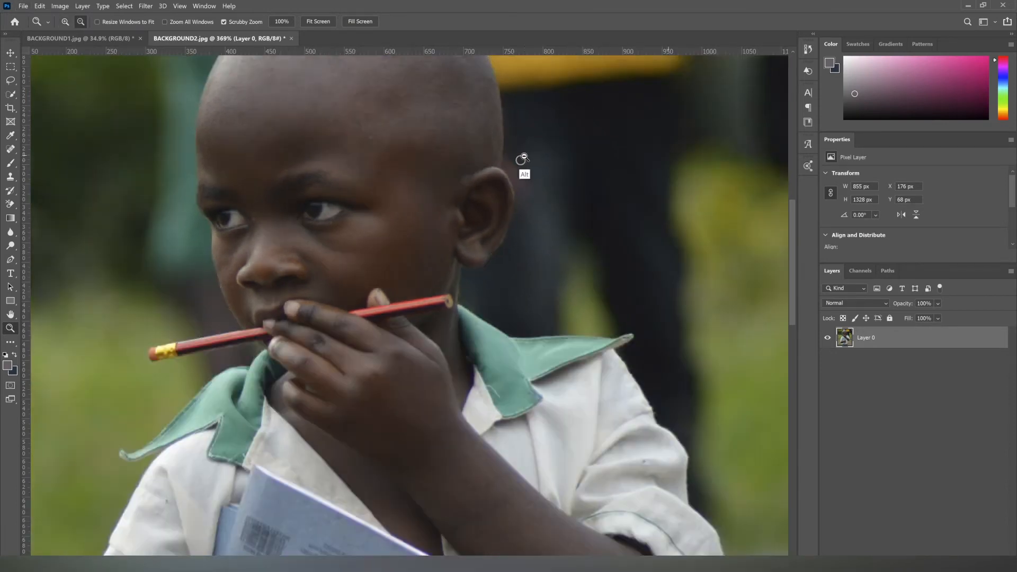
left_click(523, 164, "alt")
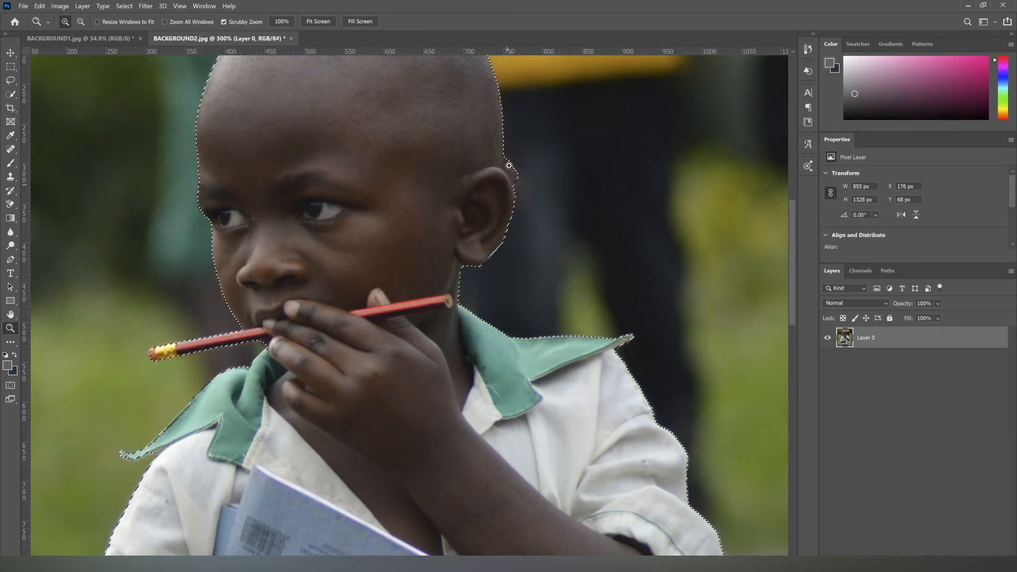
left_click(540, 163)
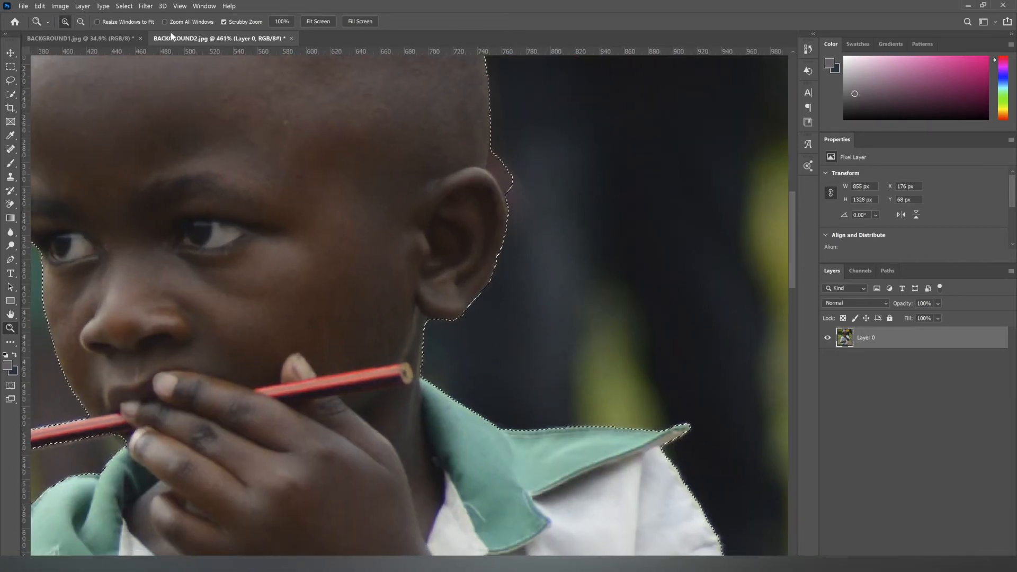
left_click(11, 80)
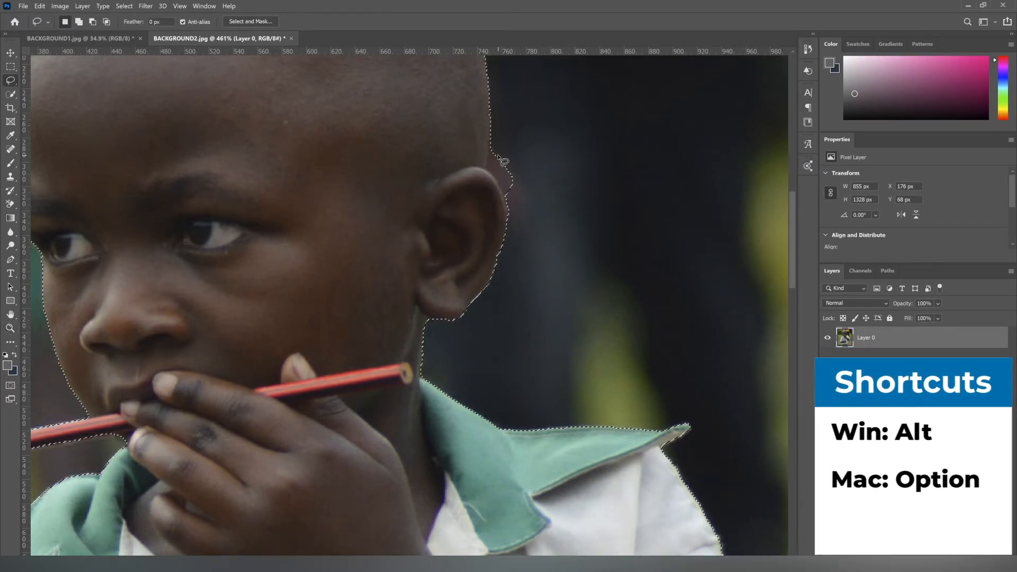
key("alt")
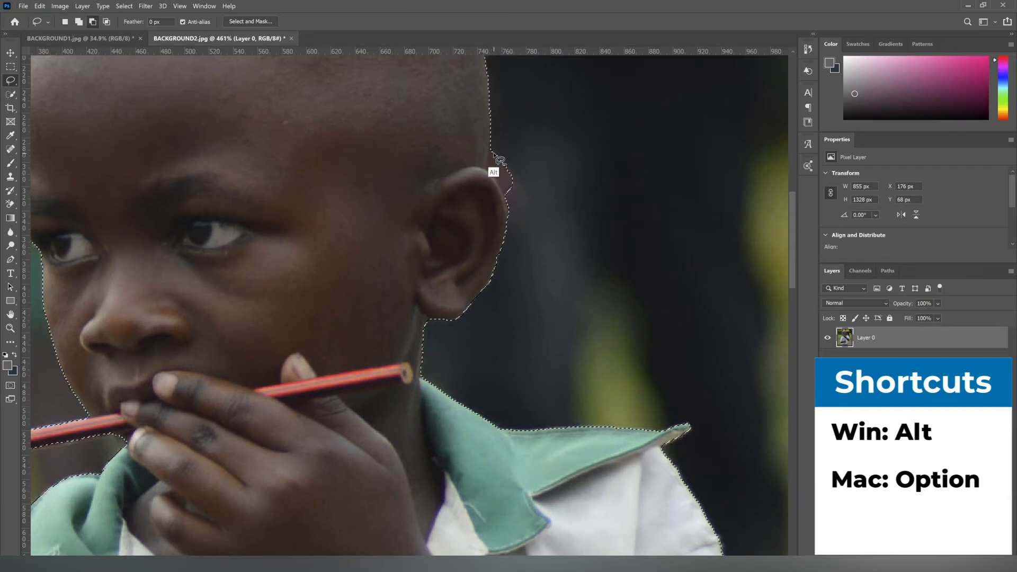
mouse_move(493, 152)
left_mouse_down()
mouse_move(517, 190)
mouse_move(490, 152)
left_mouse_up()
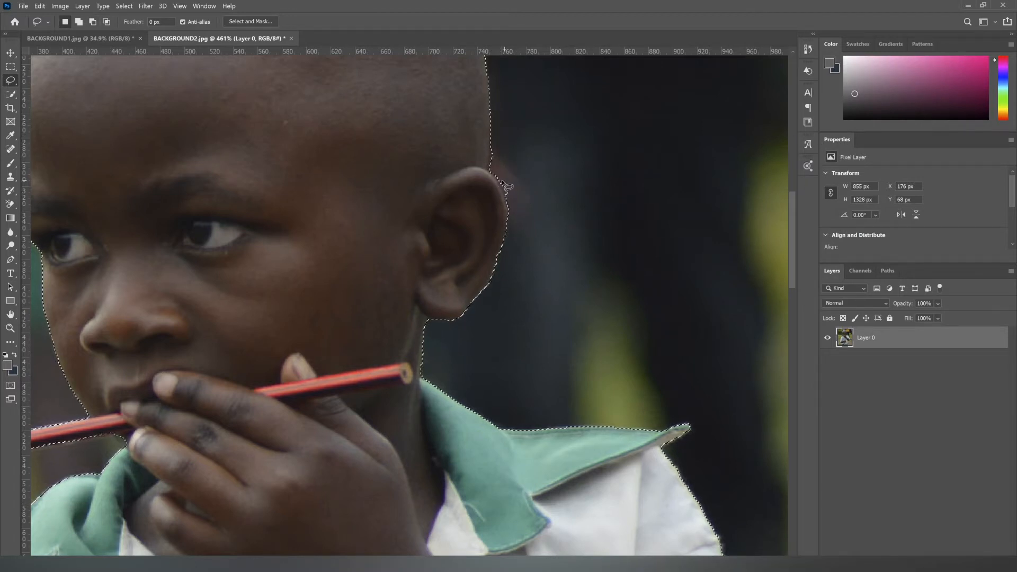
key("alt")
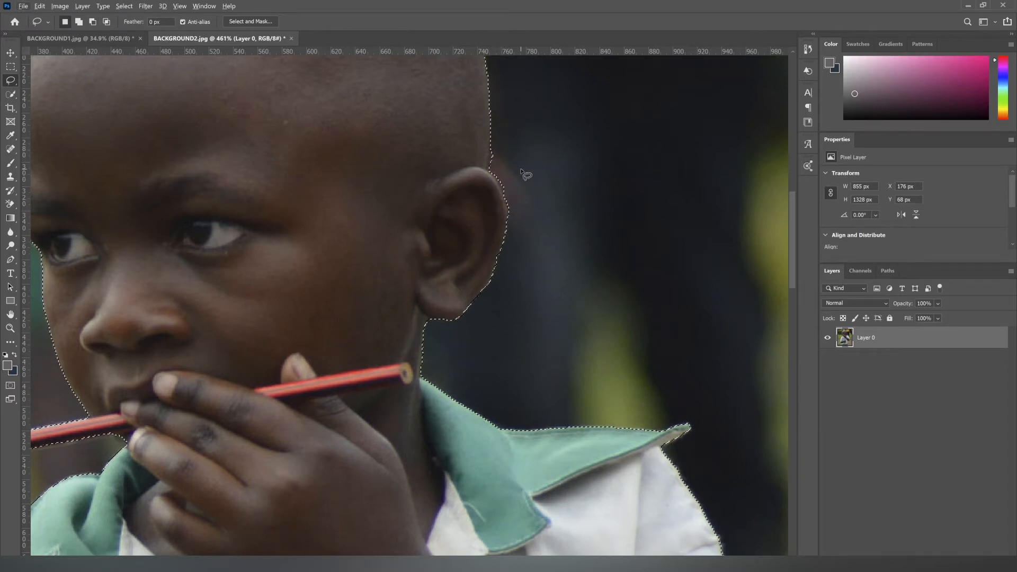
key("alt")
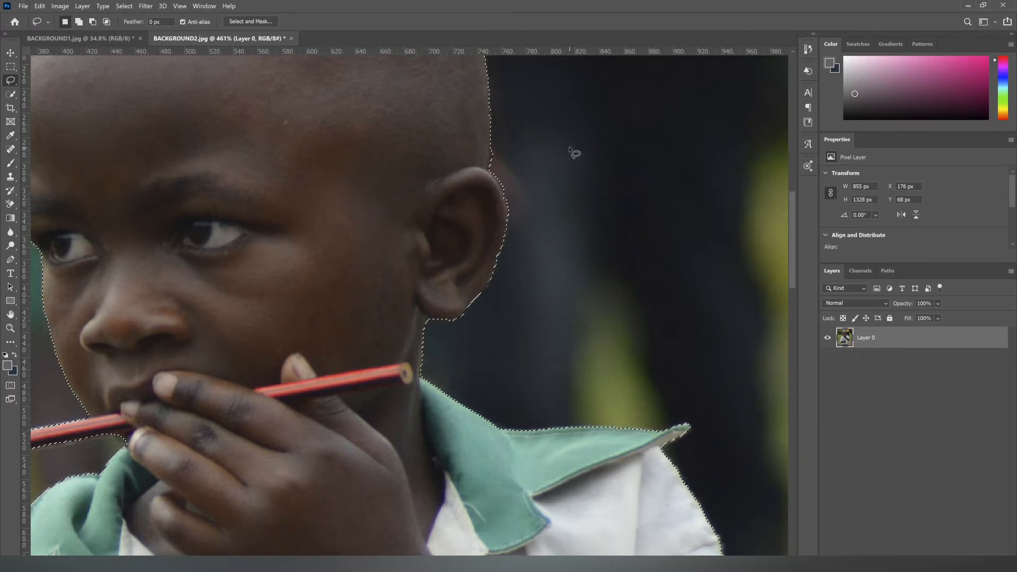
Step: Examine the selection outline around the boy's head, shirt, arms and waist
key("z")
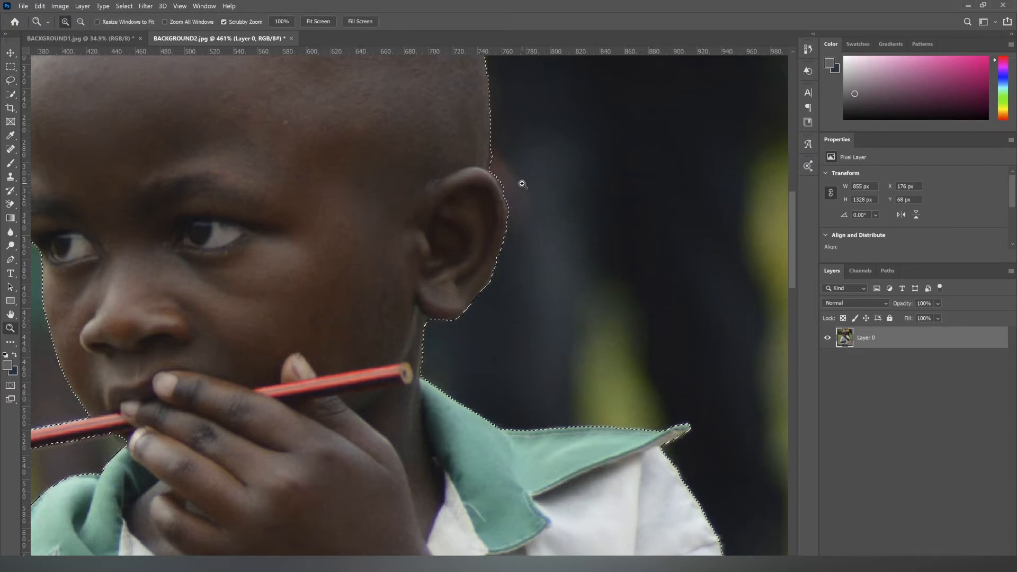
left_click(517, 212, "alt")
left_click(507, 231, "alt")
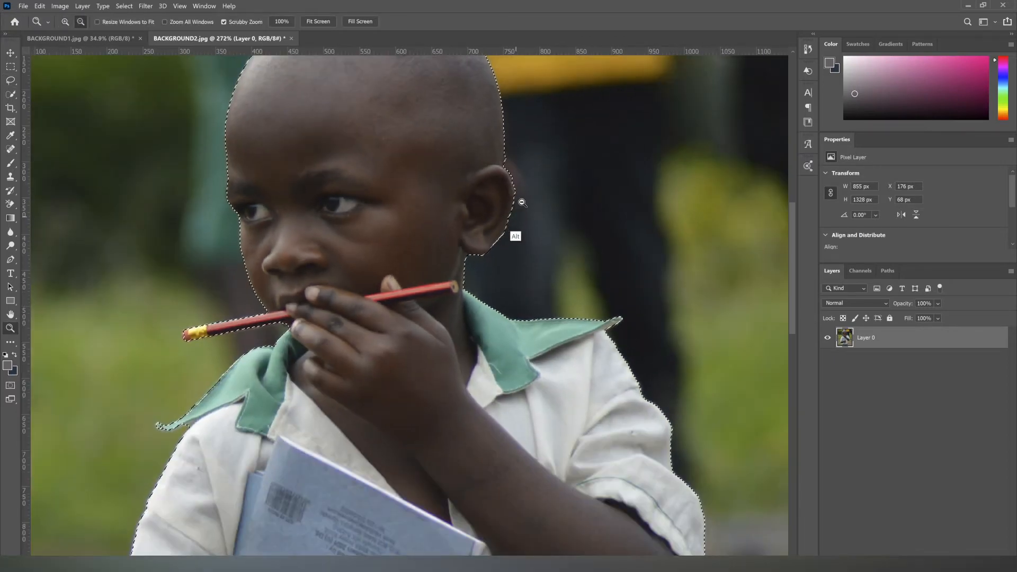
left_click(525, 204, "alt")
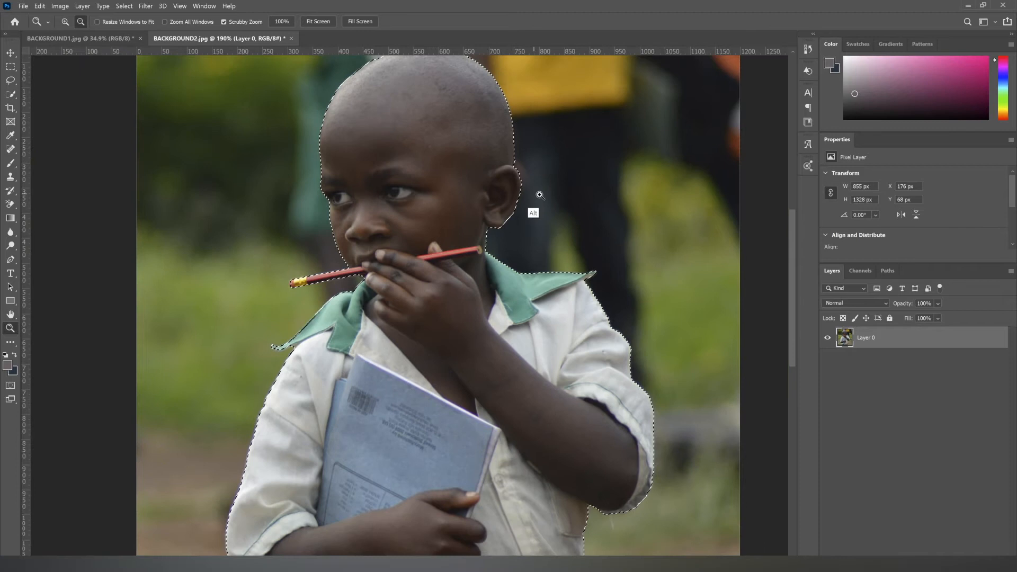
left_click(541, 227, "alt")
left_click_drag(522, 290, 527, 188)
left_click_drag(515, 257, 509, 207)
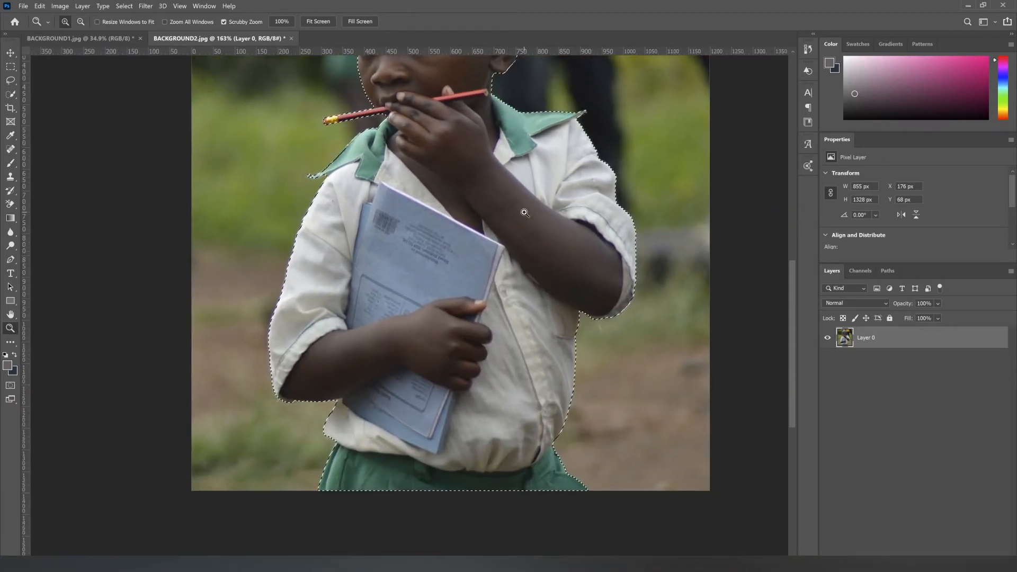
left_click_drag(550, 165, 532, 273)
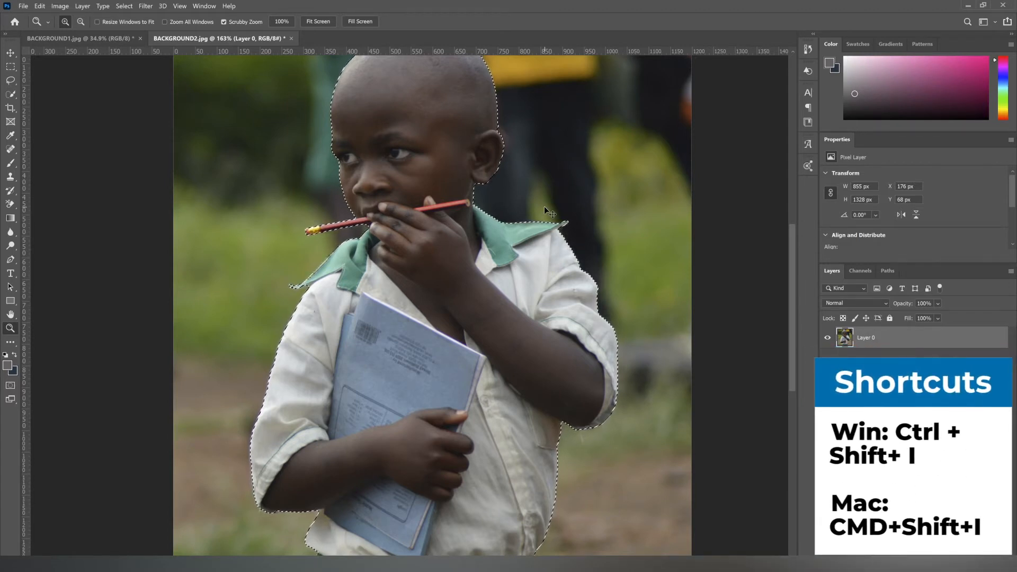
Step: Invert the selection, delete the background around the boy and deselect
key("ctrl+shift+i")
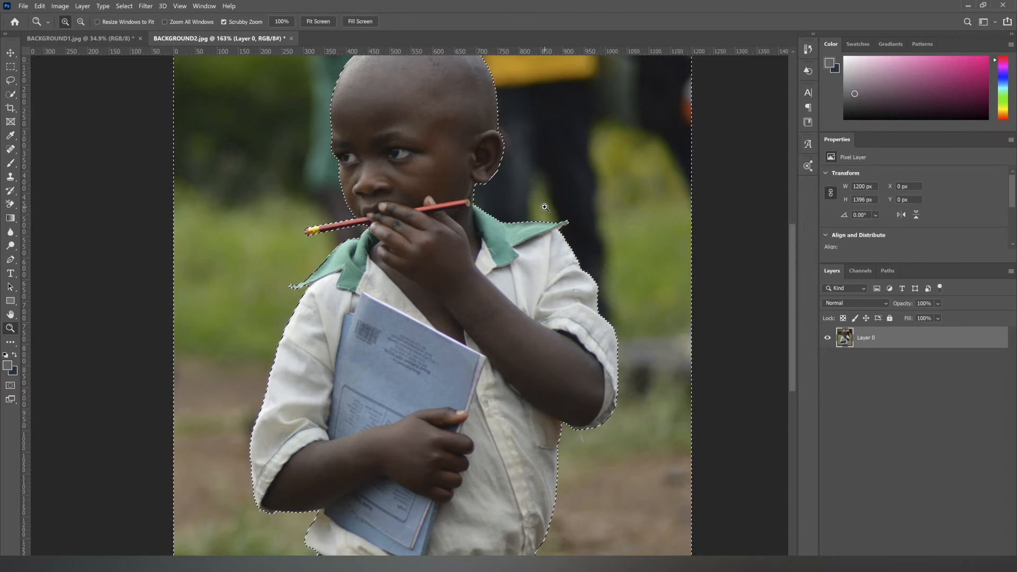
key("Delete")
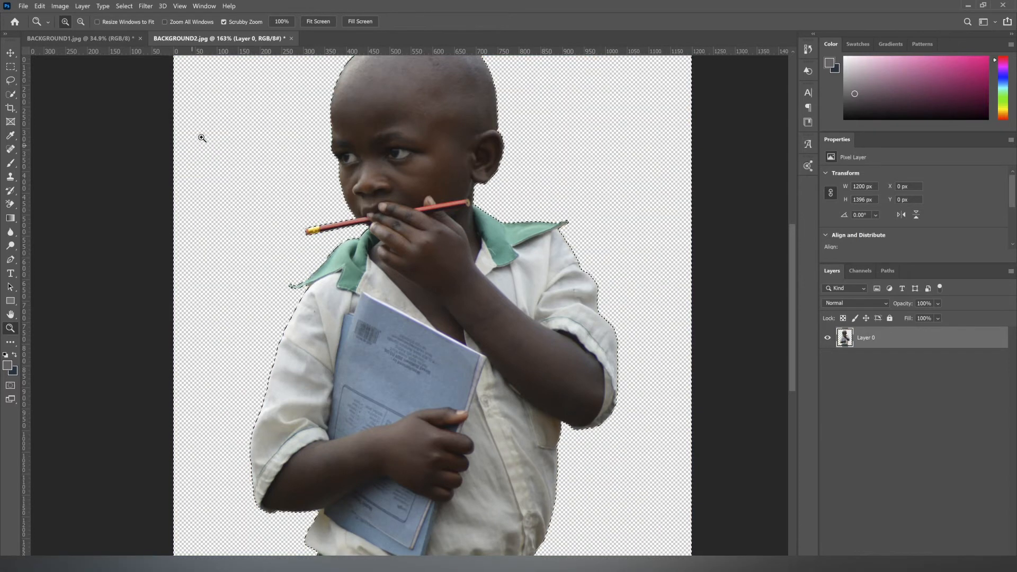
left_click(473, 142, "alt")
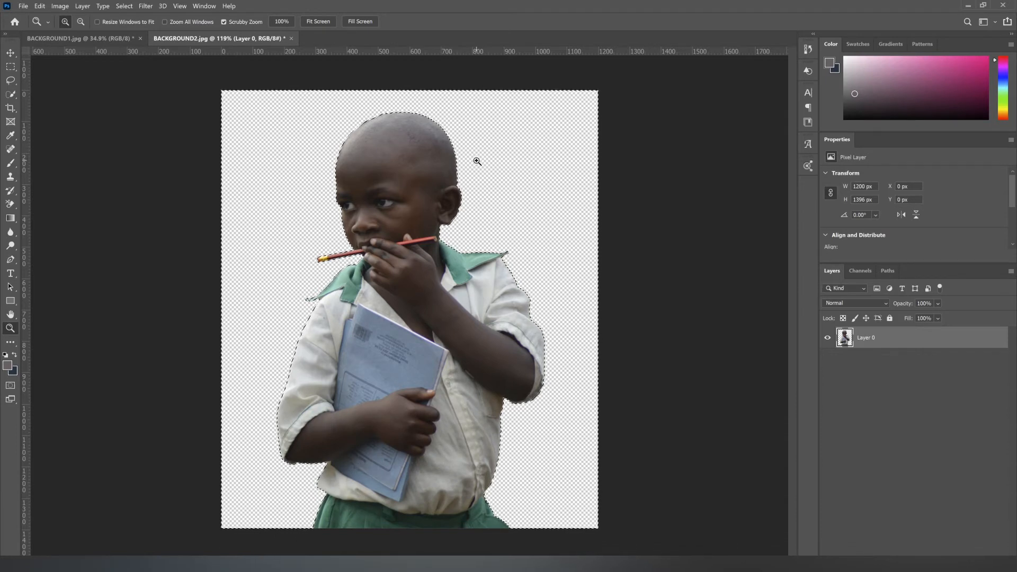
key("ctrl+d")
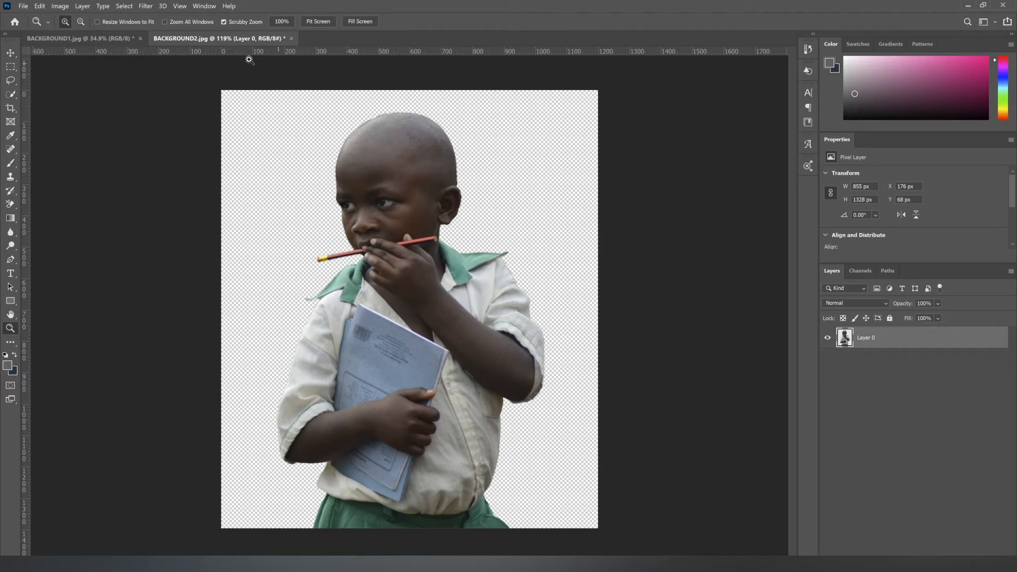
Step: Select the woman in BACKGROUND1.jpg with Select Subject and open the selection in Select and Mask
left_click(94, 39)
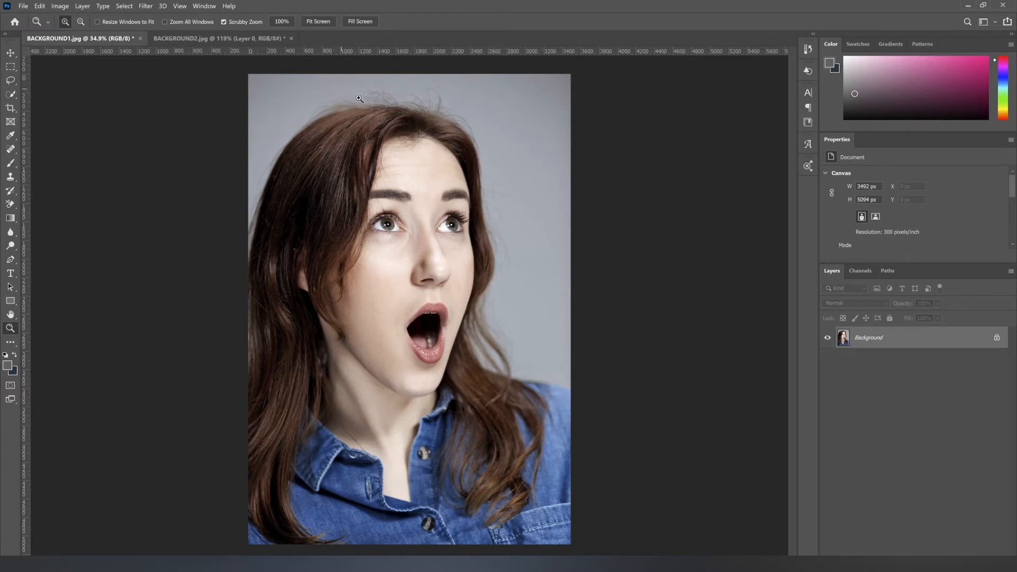
left_click(127, 7)
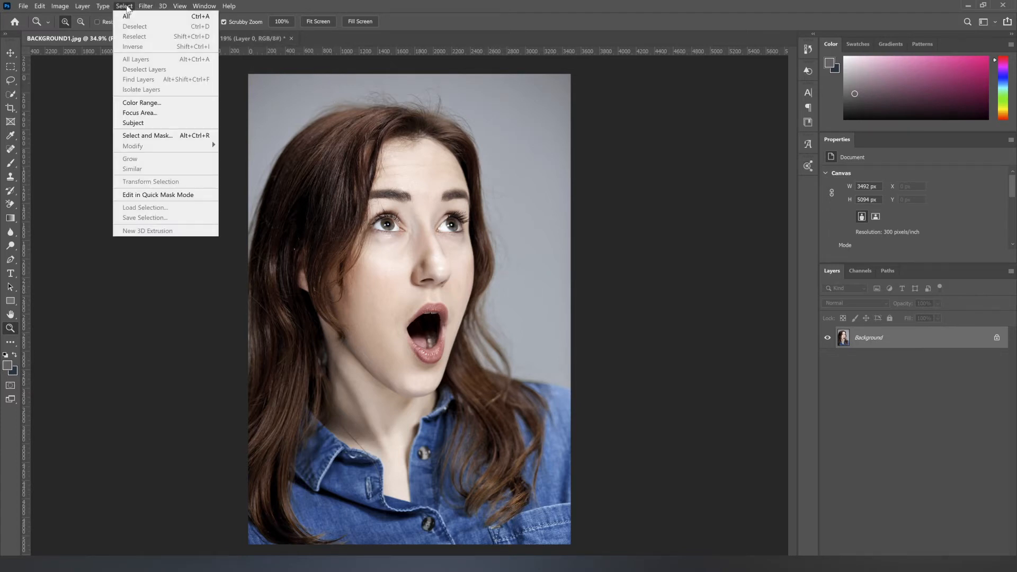
left_click(153, 128)
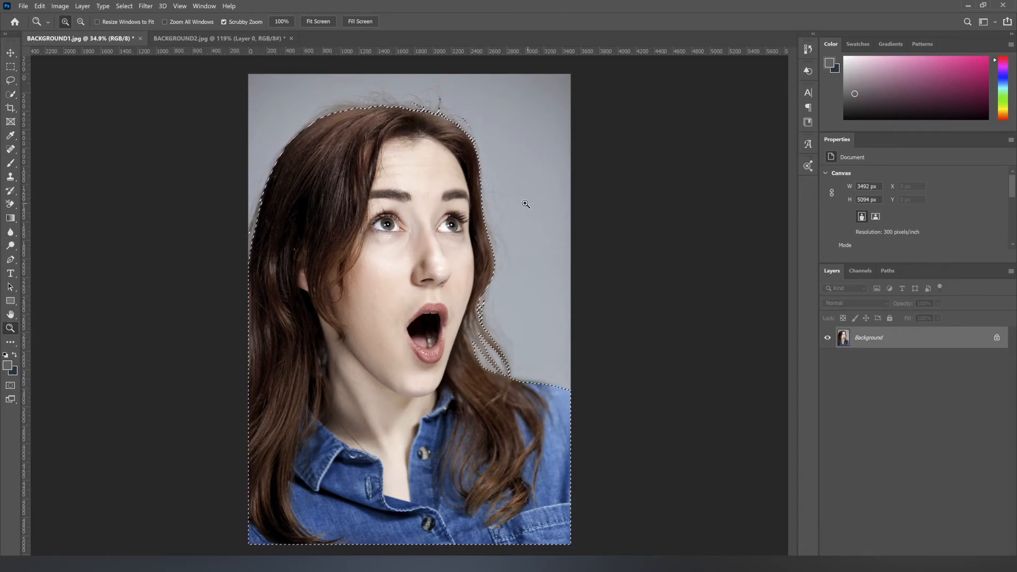
left_click(126, 6)
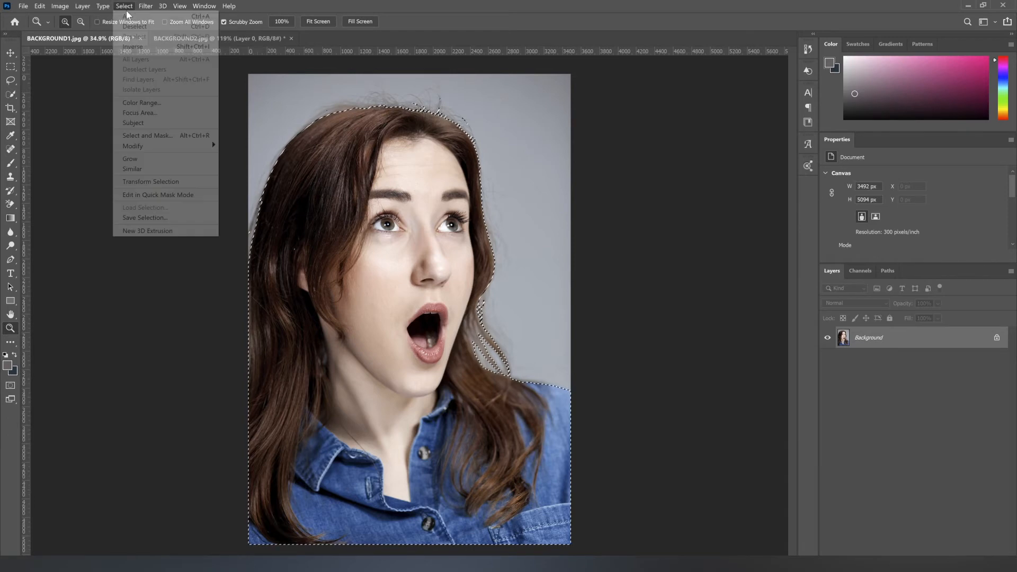
left_click(165, 136)
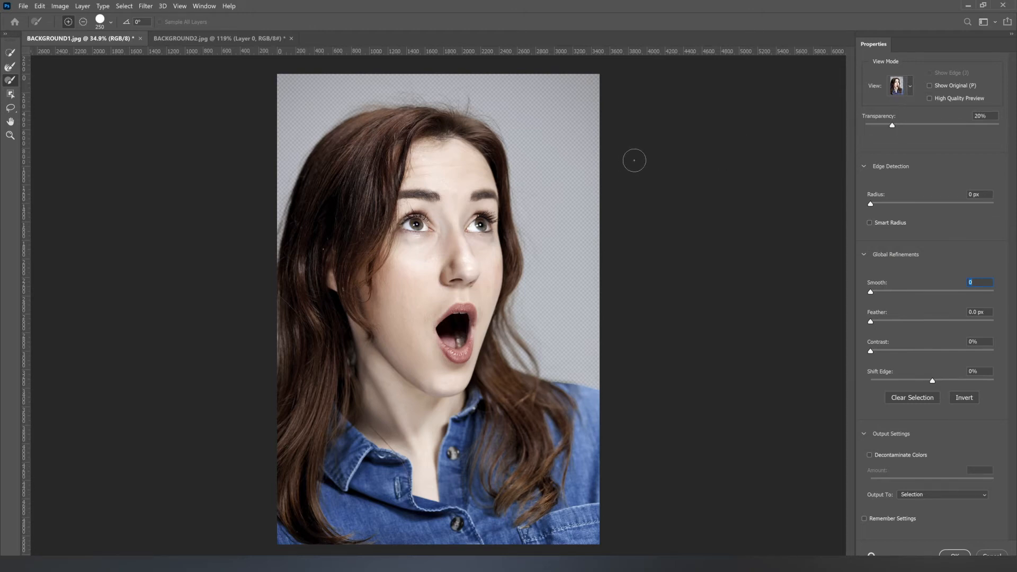
Step: Preview the woman's selection in the different view modes, including Marching Ants, Overlay and Black & White, ending on On Black
left_click(910, 87)
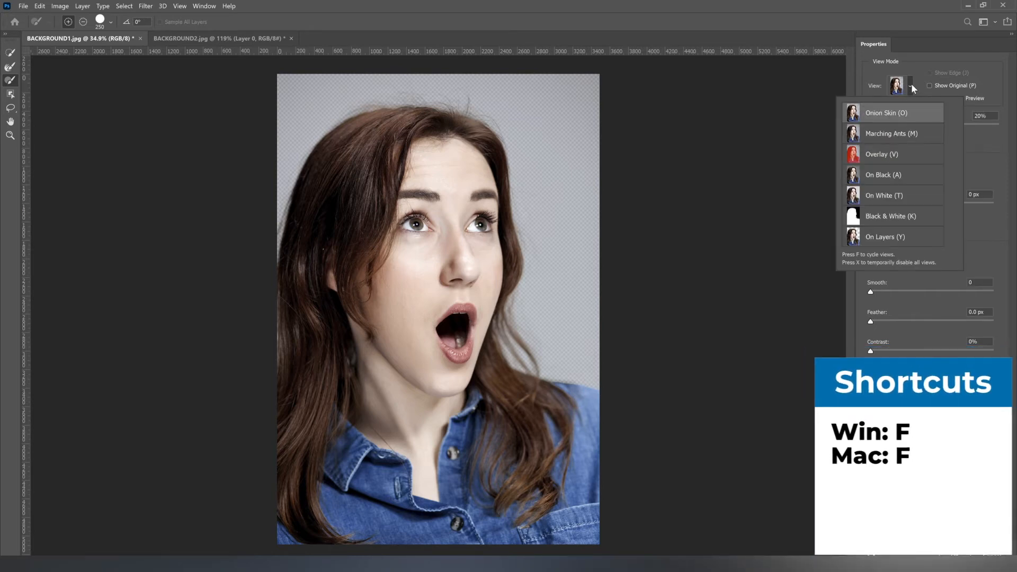
left_click(911, 86)
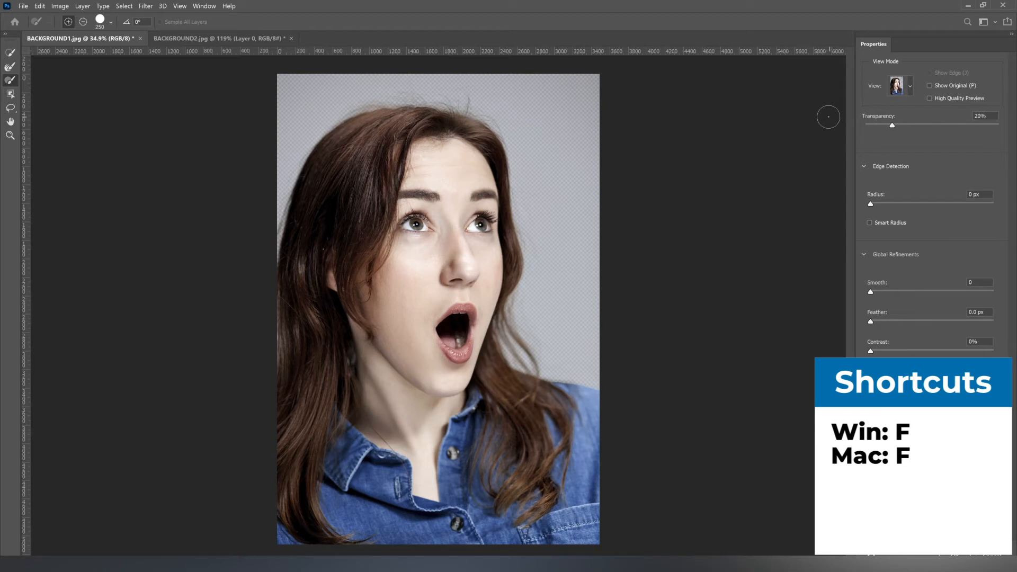
key("f")
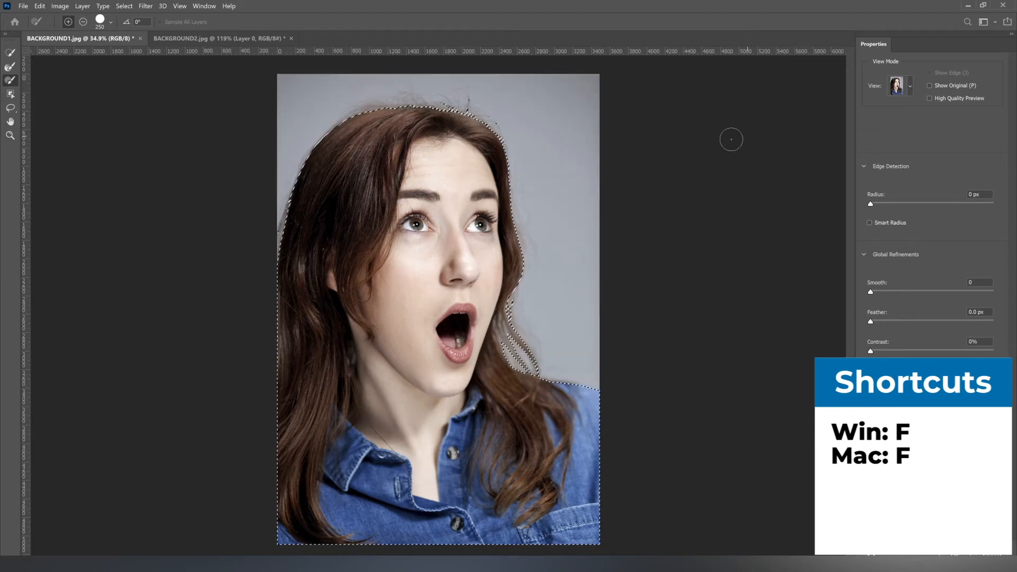
key("f")
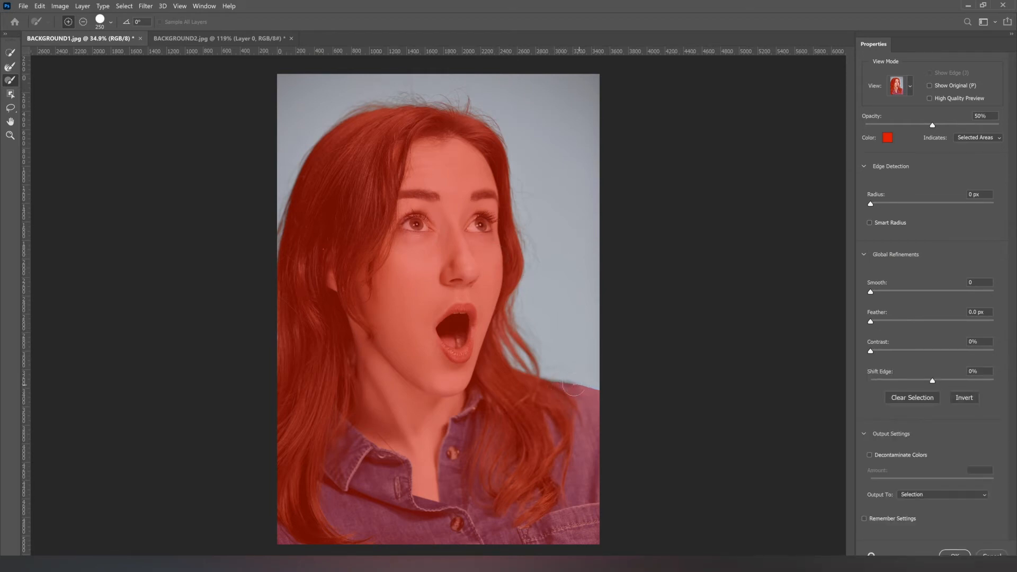
key("f")
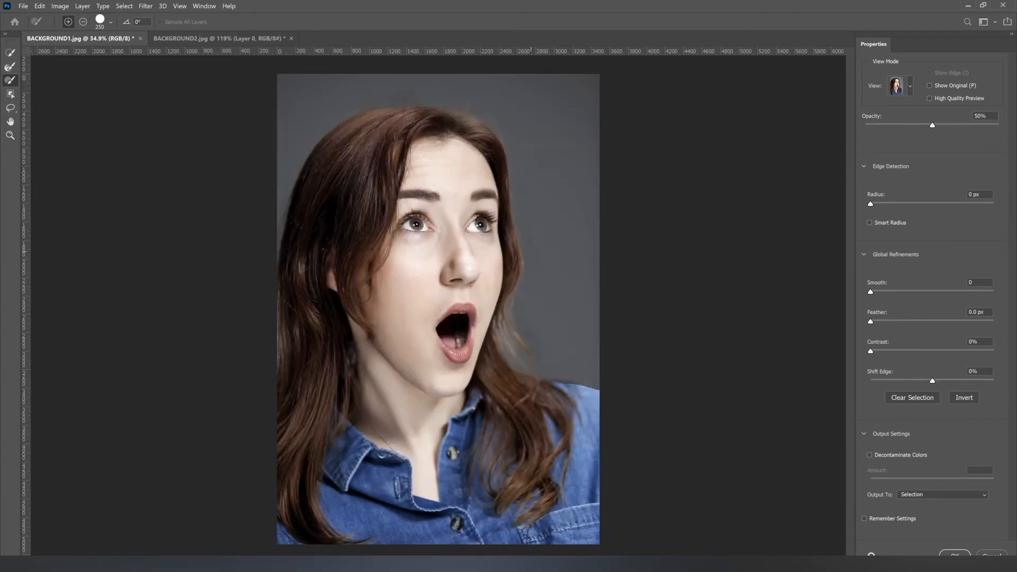
key("f")
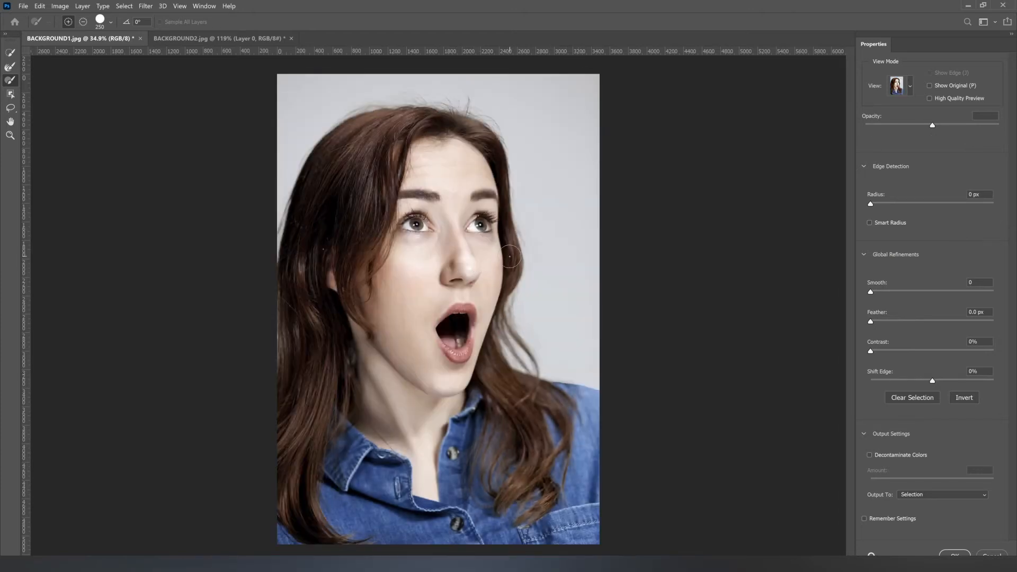
key("f")
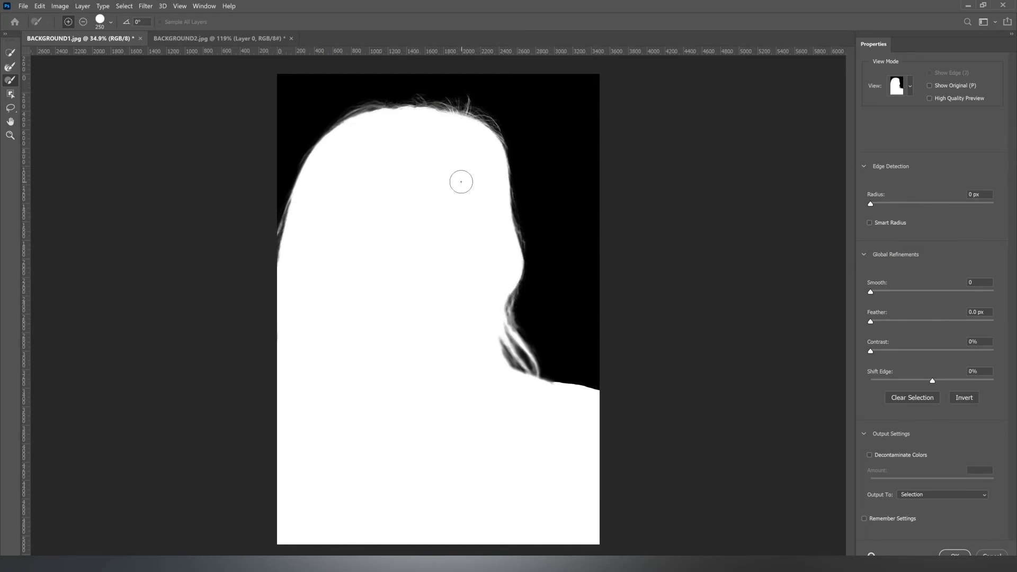
key("f")
key("f")
key("f")
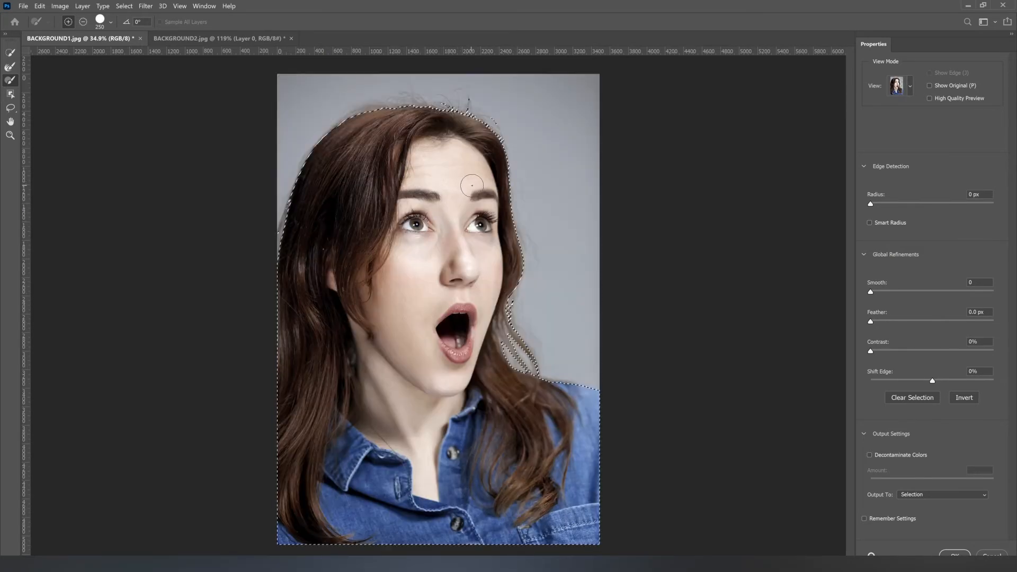
key("f")
Step: Preview the woman's selection in the Black & White and On Layers views
key("f")
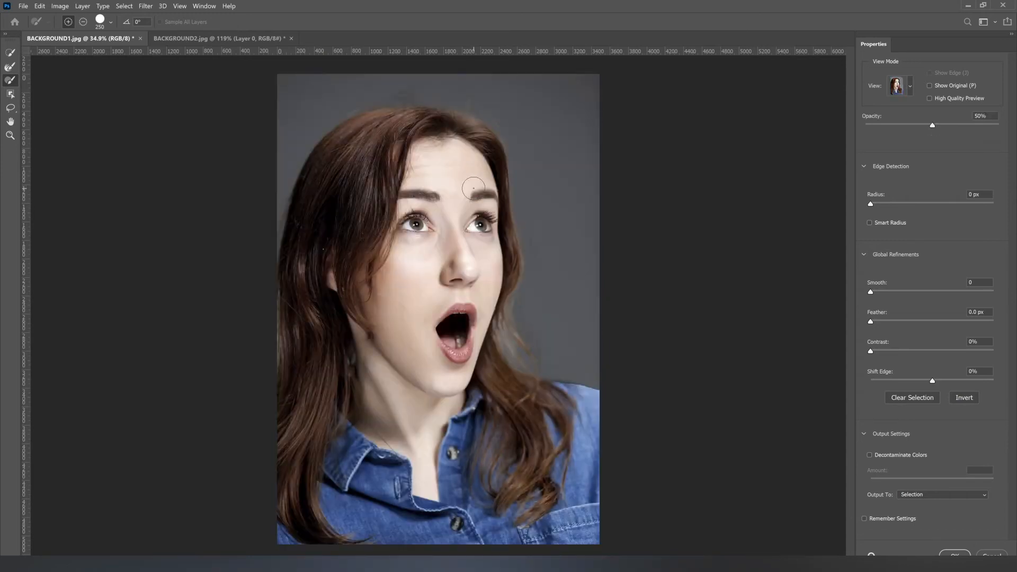
key("f")
key("f")
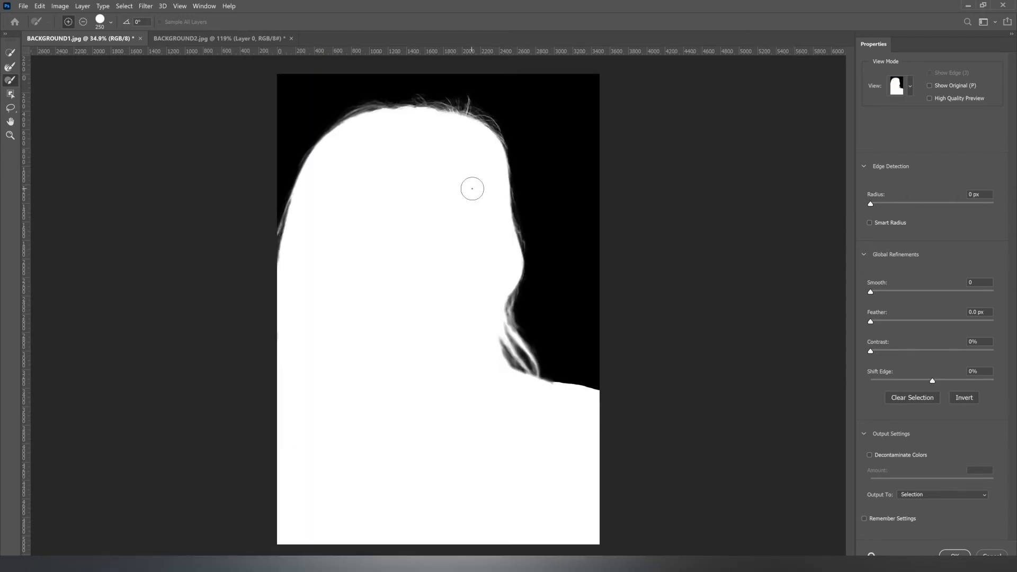
key("f")
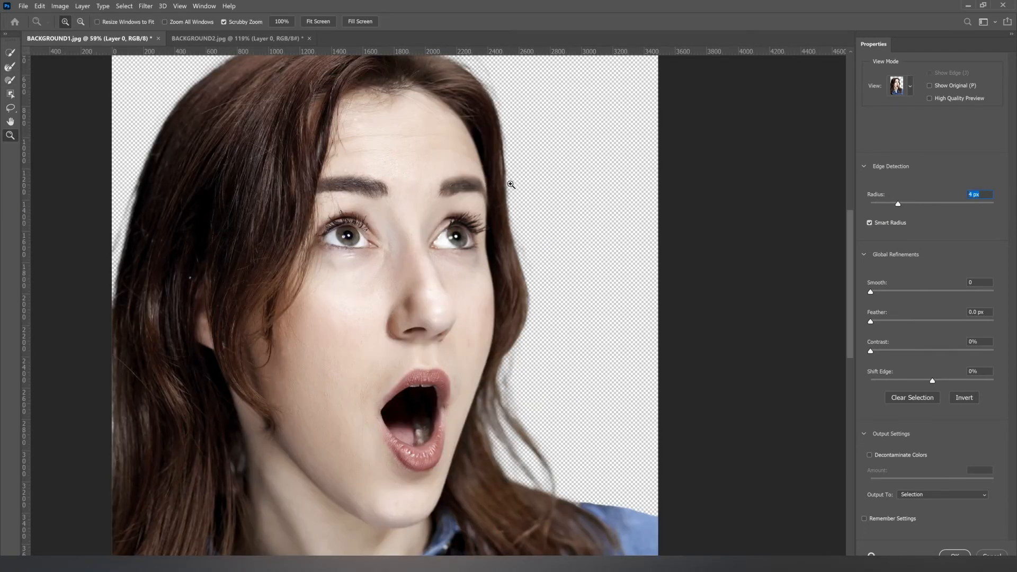
left_click(490, 211, "alt")
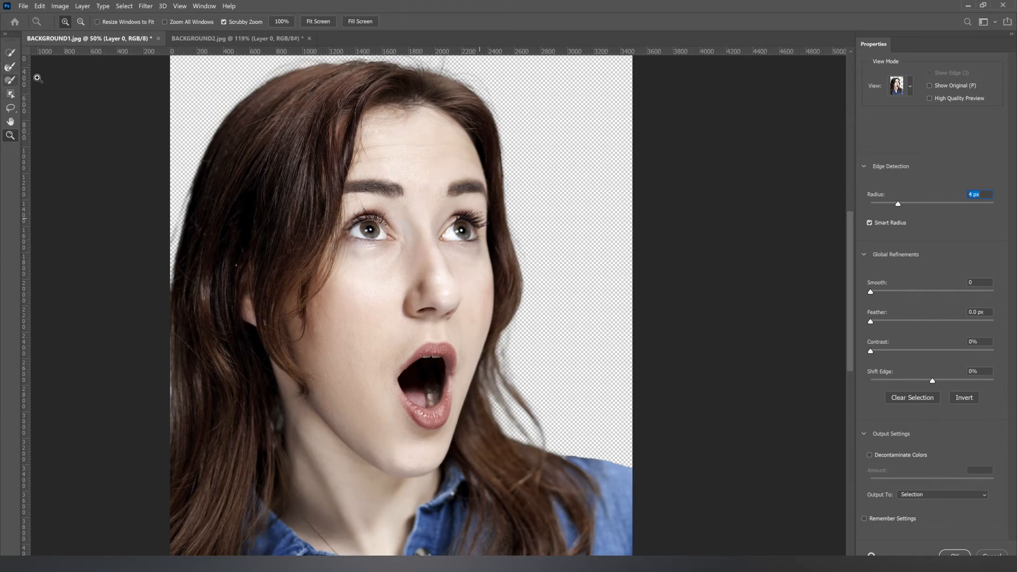
Step: Try painting along the hair beside the woman's cheek with the Brush tool and undo the strokes
left_click(10, 82)
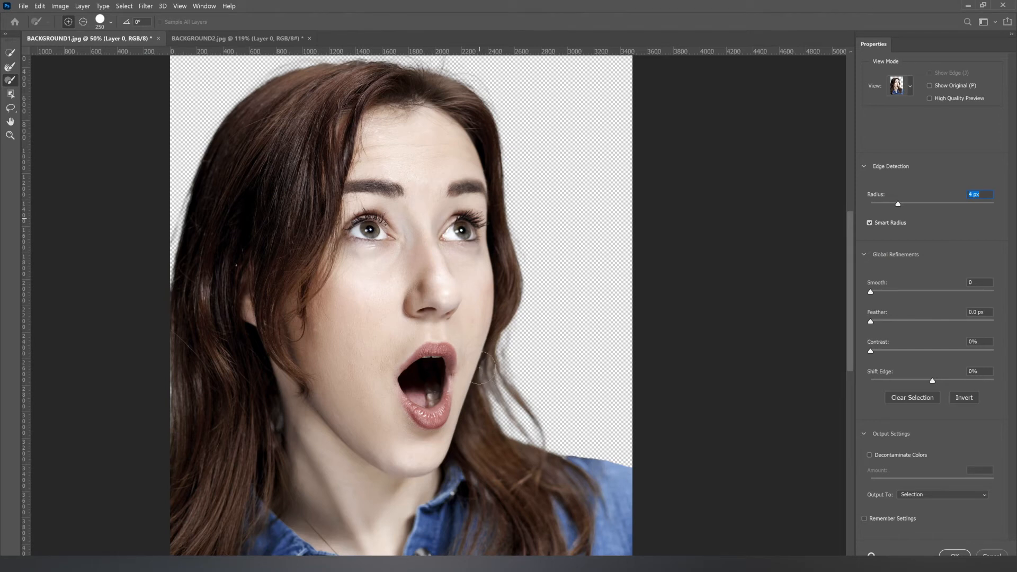
left_click_drag(479, 367, 477, 404)
mouse_move(459, 319)
left_mouse_down()
mouse_move(454, 336)
mouse_move(458, 311)
left_mouse_up()
key("ctrl+z")
left_click_drag(424, 122, 441, 217)
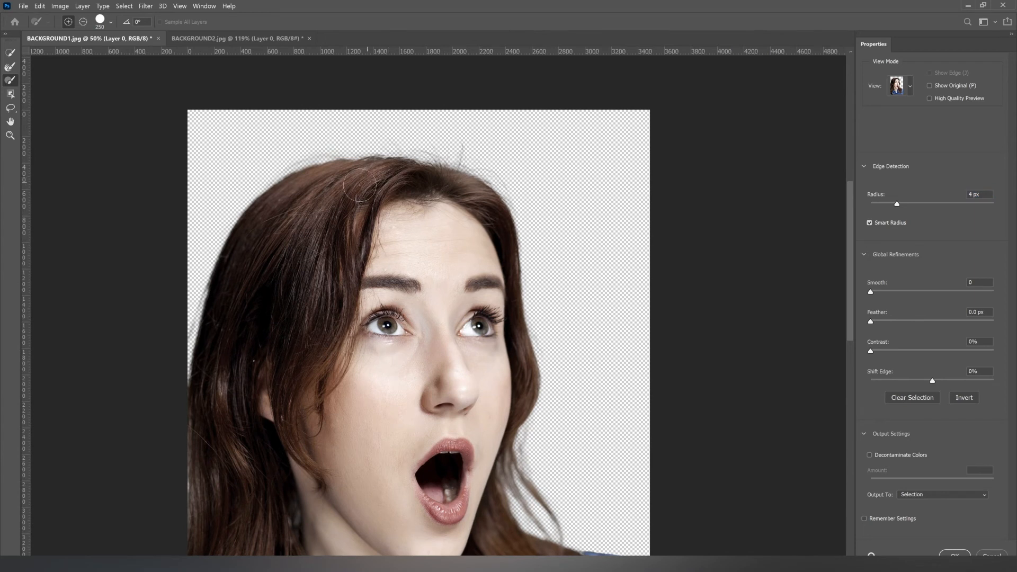
key("ctrl+z")
Step: Change the selection preview from On Layers to Black & White
key("f")
key("f")
key("f")
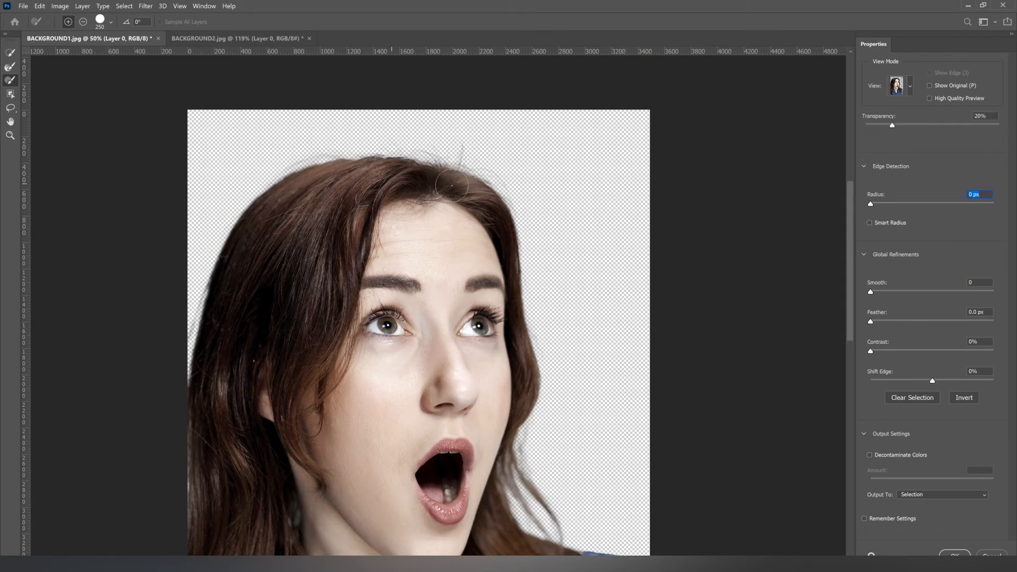
key("f")
key("f")
key("f")
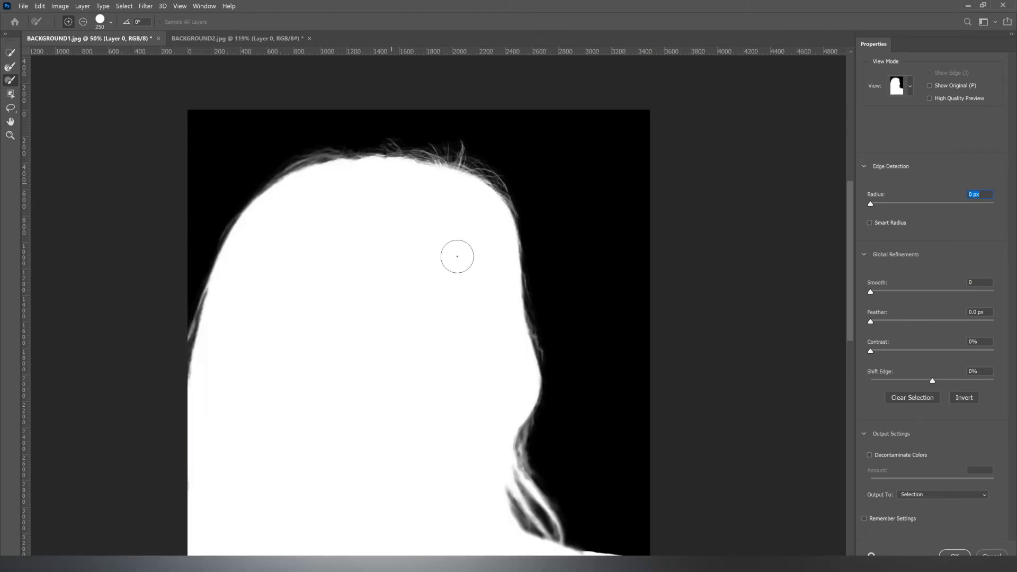
Step: Refine the hair edge beside the woman's face with the Refine Edge Brush and the Brush tool in Black & White view
left_click_drag(456, 208, 468, 182)
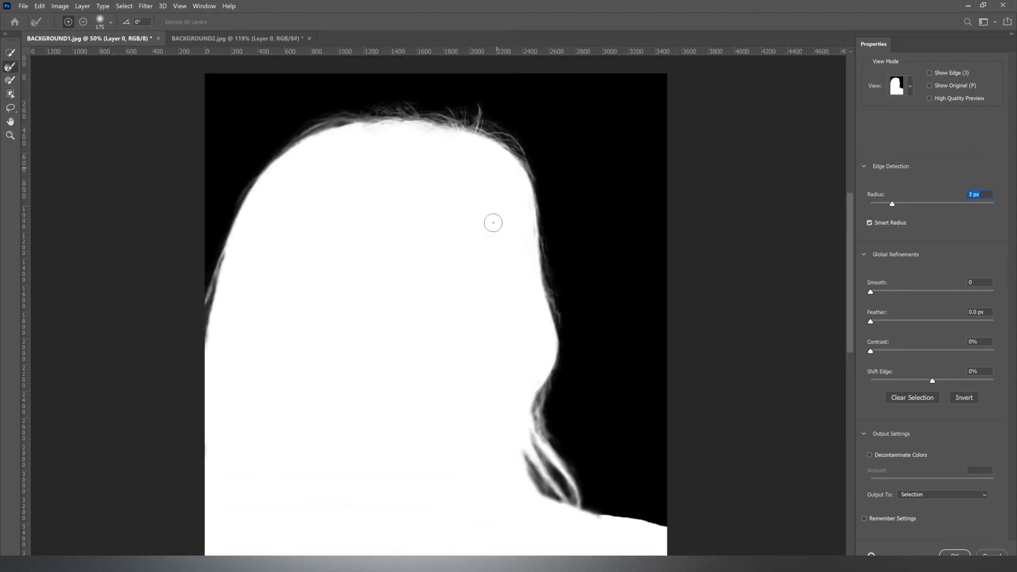
left_click_drag(536, 247, 543, 285)
left_click(10, 79)
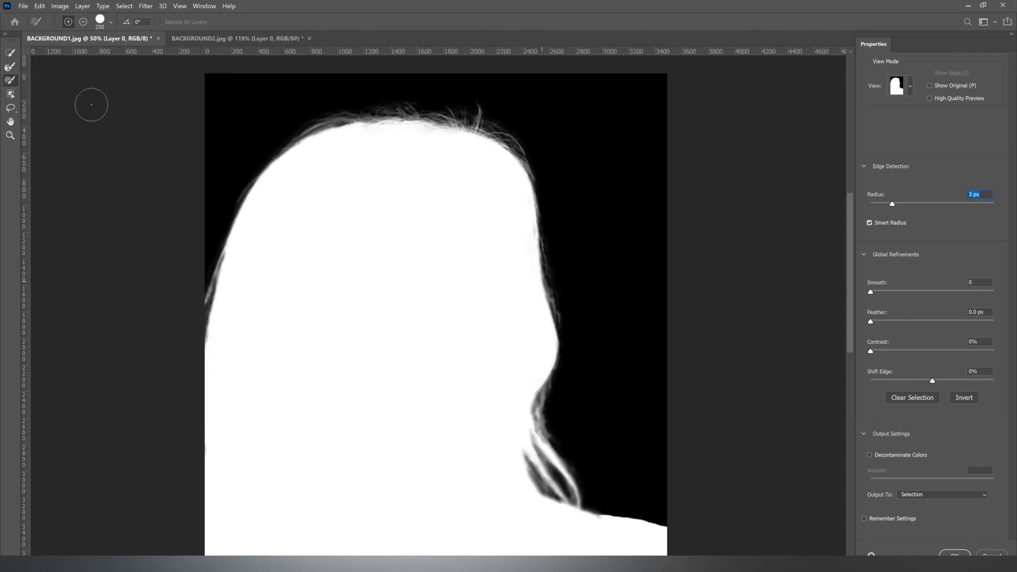
mouse_move(515, 244)
left_mouse_down()
mouse_move(516, 253)
mouse_move(519, 232)
mouse_move(521, 280)
left_mouse_up()
key("space")
left_click_drag(463, 339, 422, 202)
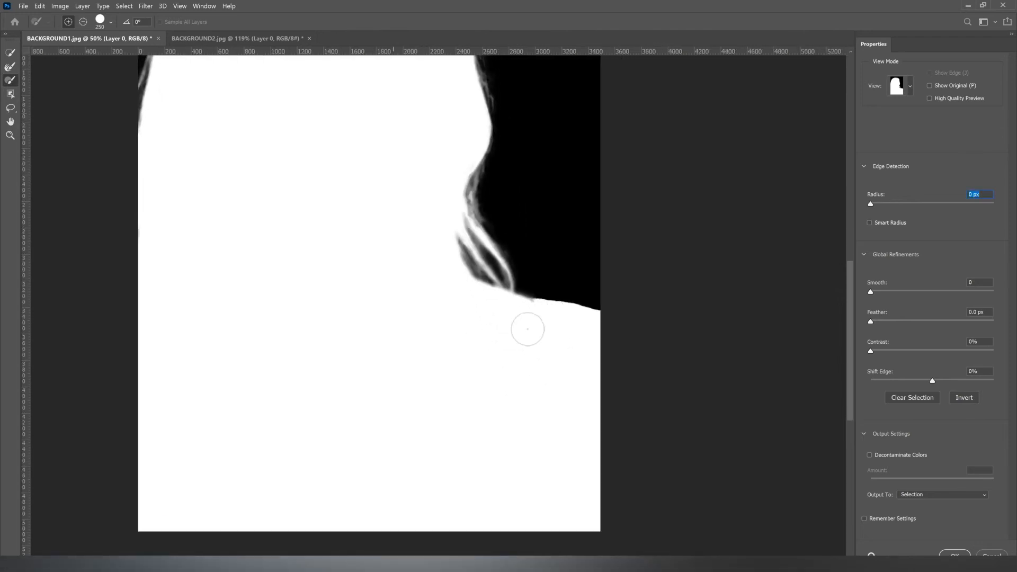
Step: Preview the selection as an Overlay close up at the woman's shoulder where the hair meets the shirt
key("f")
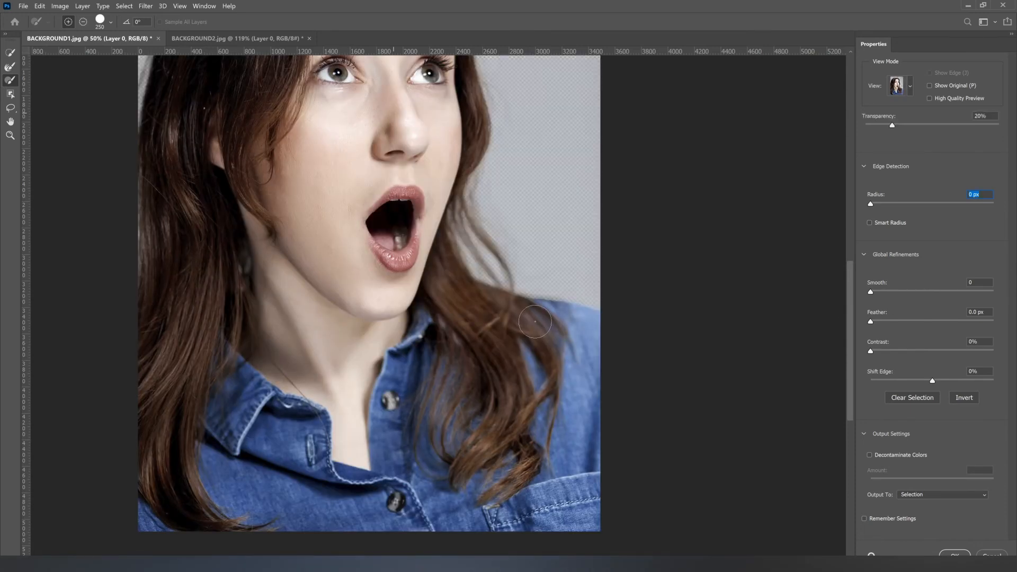
key("f")
key("f")
key("f")
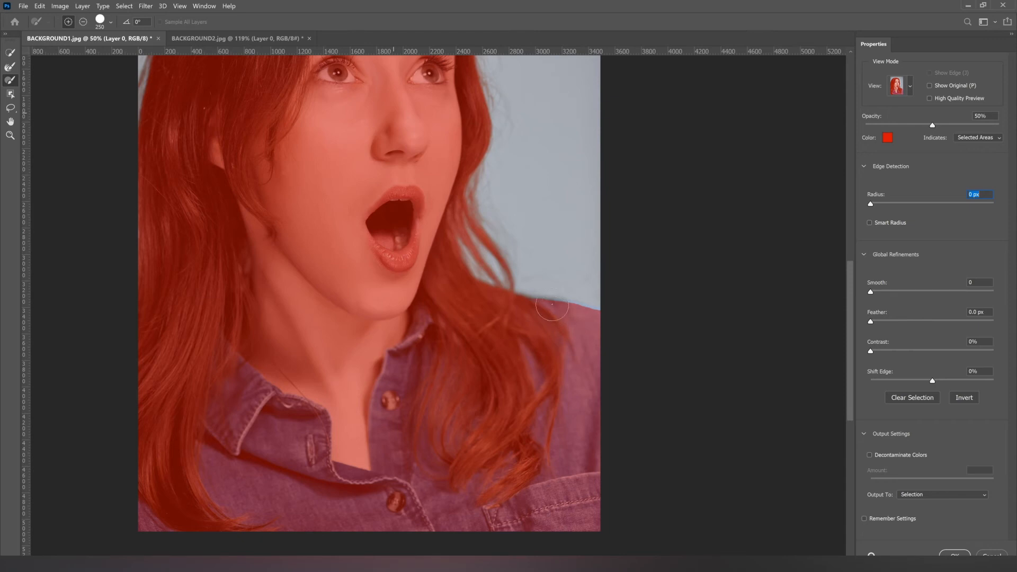
key("z")
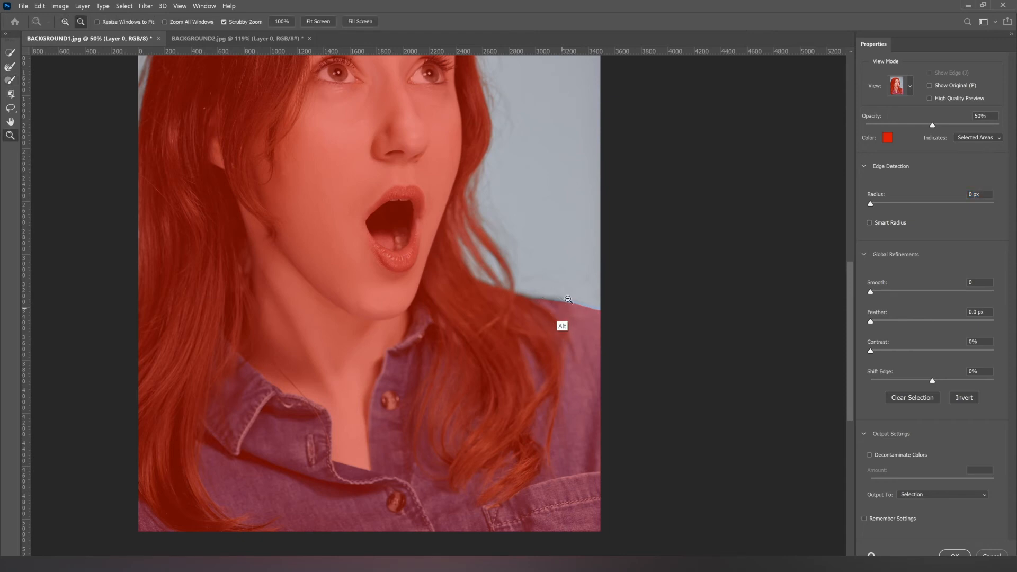
scroll(563, 306, "up", 8)
scroll(588, 277, "down", 1)
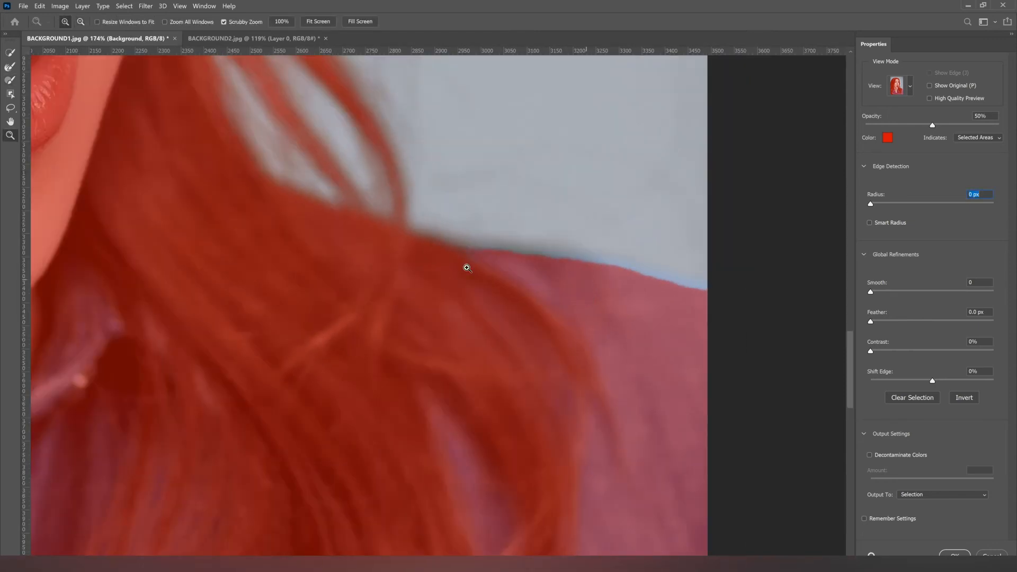
Step: Paint the missing shoulder edge into the selection with an 80 px brush
left_click(10, 80)
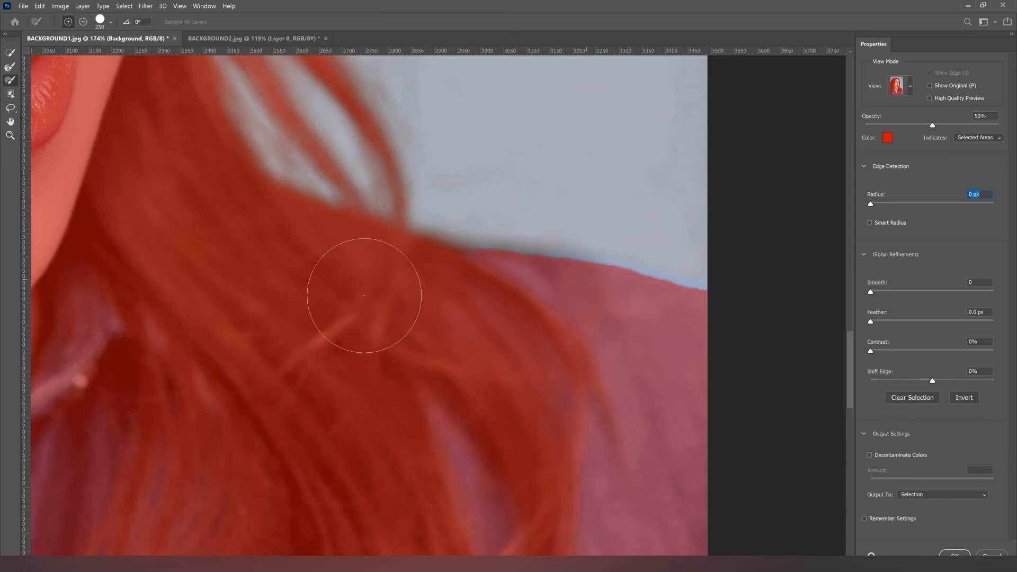
key("bracketleft")
key("bracketleft")
key("bracketleft")
key("bracketleft")
key("bracketleft")
key("bracketleft")
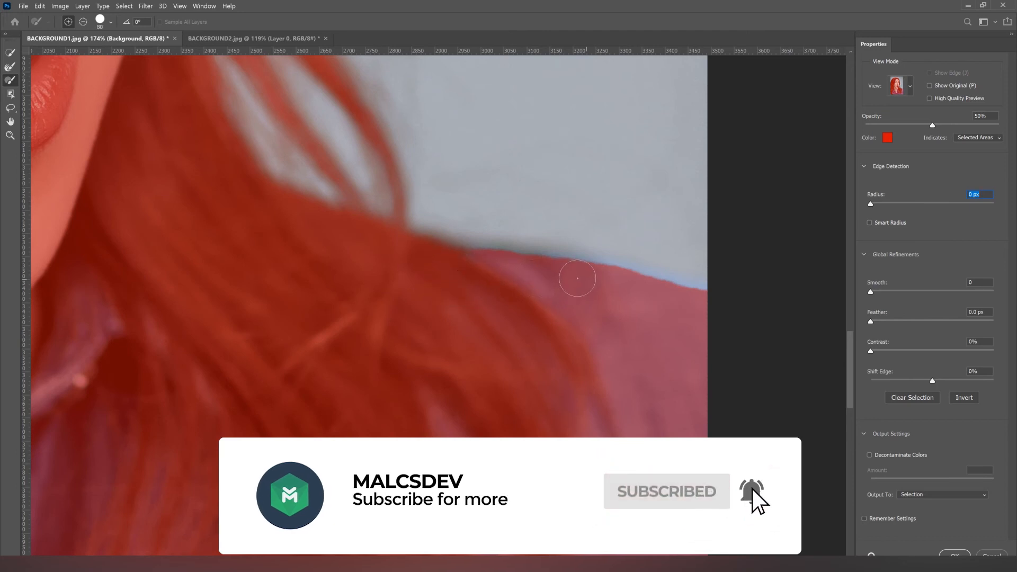
left_click_drag(527, 271, 415, 258)
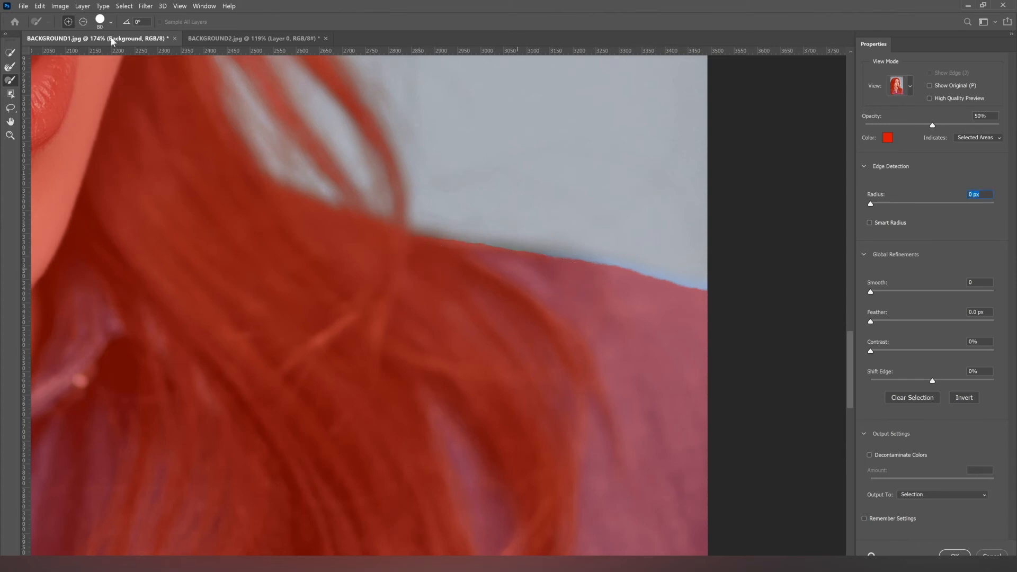
Step: Lower the brush hardness and smooth the selection along the shoulder edge with the softer brush
left_click(110, 23)
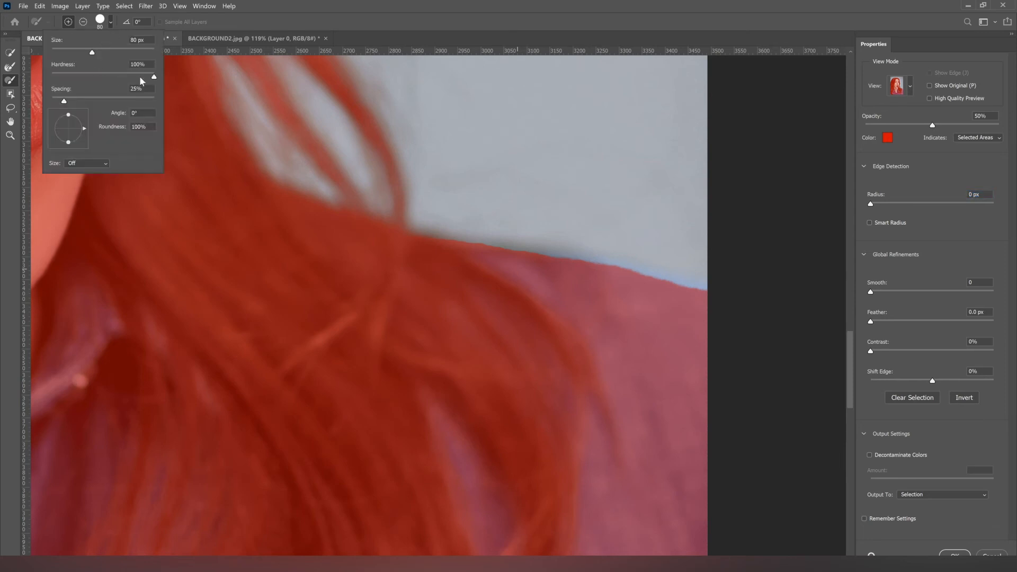
left_click_drag(86, 77, 78, 78)
left_click(283, 15)
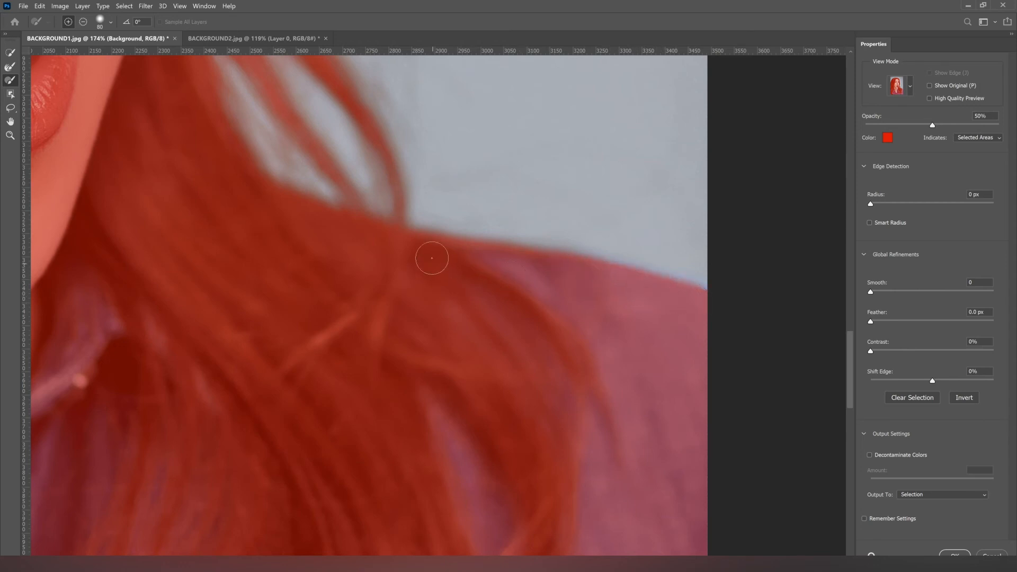
scroll(517, 254, "left", 5)
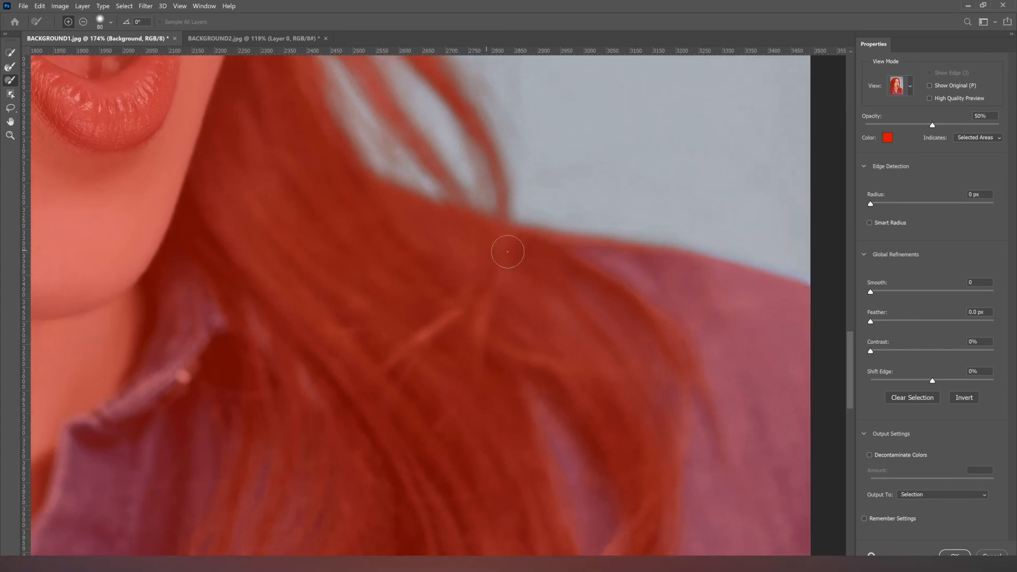
Step: Check the refined selection around the hair and shoulder in the On Black, Black & White and On Layers views
key("a")
key("z")
left_click(569, 197, "alt")
left_click_drag(559, 237, 543, 311)
left_click_drag(525, 205, 561, 267)
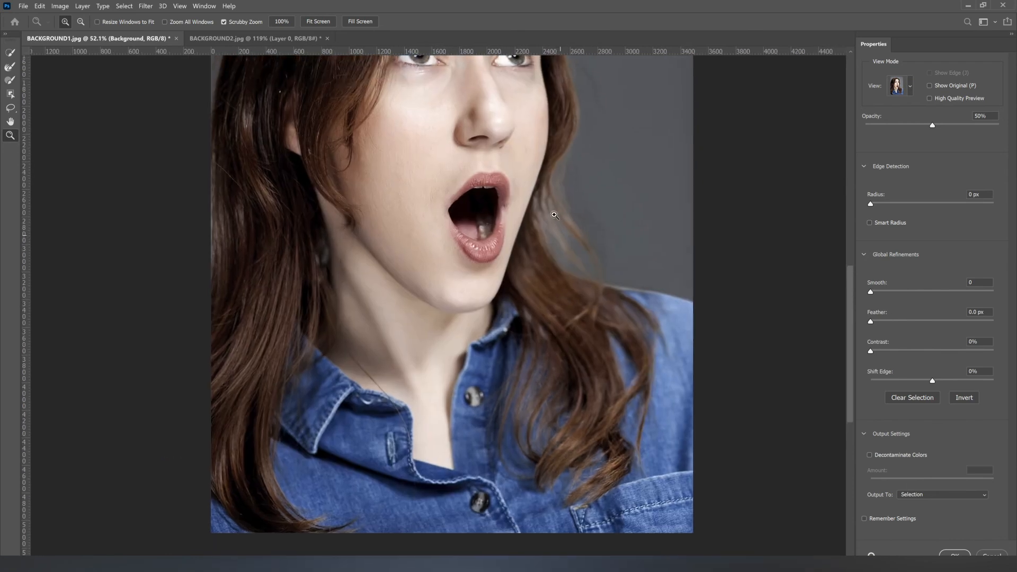
scroll(550, 247, "down", 5)
scroll(560, 237, "up", 5)
scroll(560, 237, "down", 2)
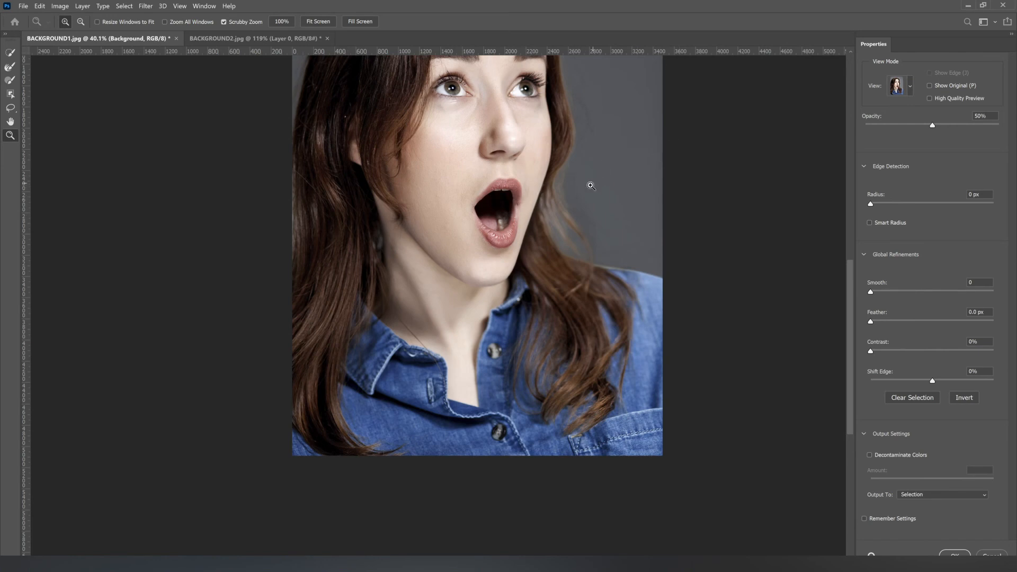
key("k")
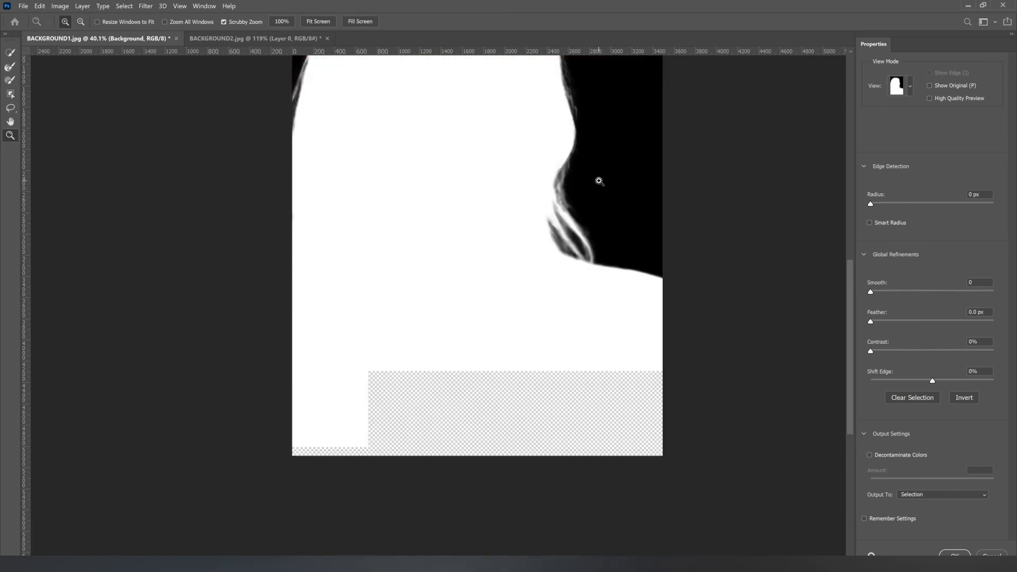
key("y")
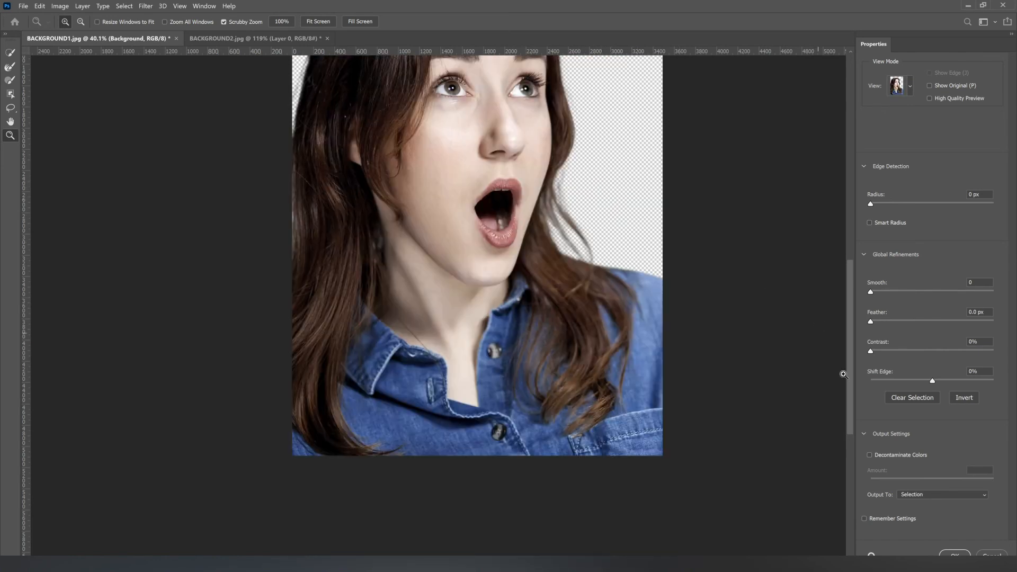
Step: Output the refined selection to New Layer with Layer Mask and apply it
left_click(958, 493)
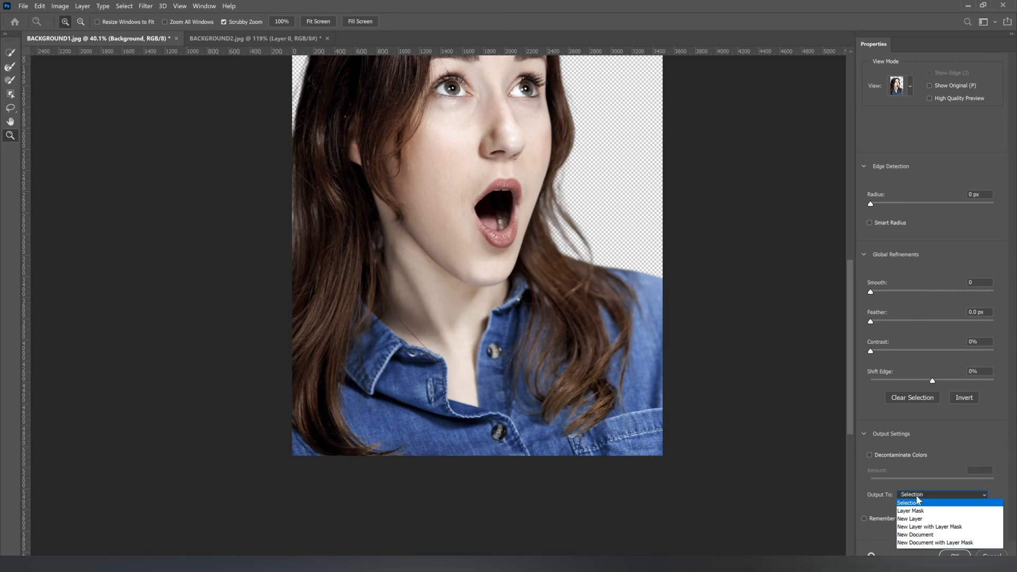
left_click(932, 528)
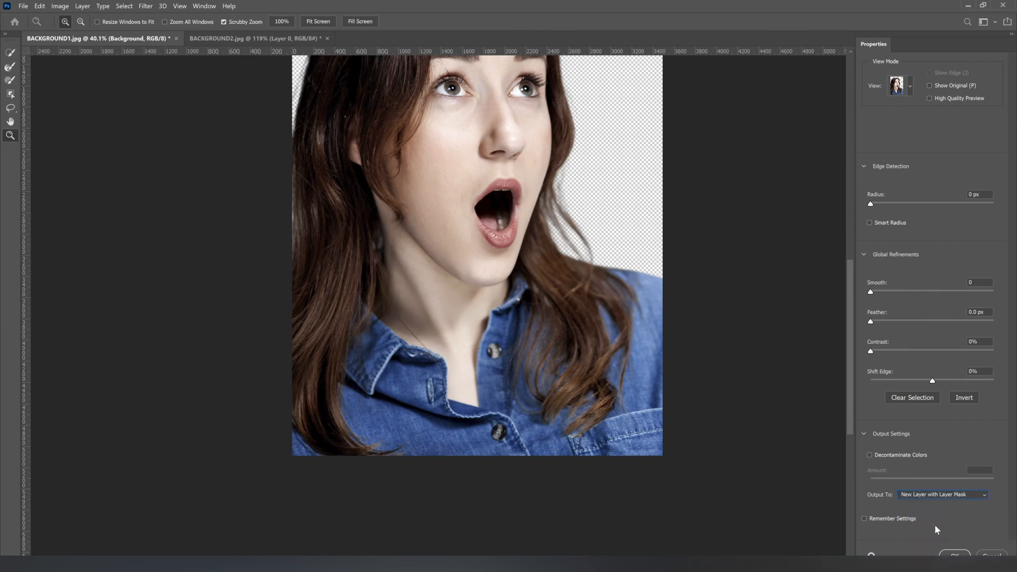
left_click(954, 554)
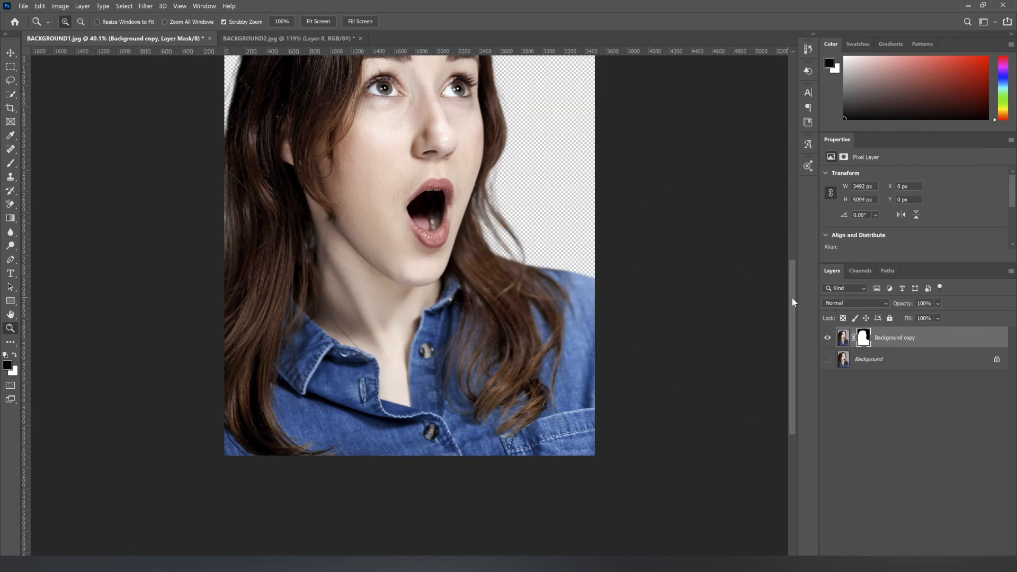
Step: Examine the masked woman's hair and shoulder edges against the transparent background
left_click_drag(793, 296, 797, 261)
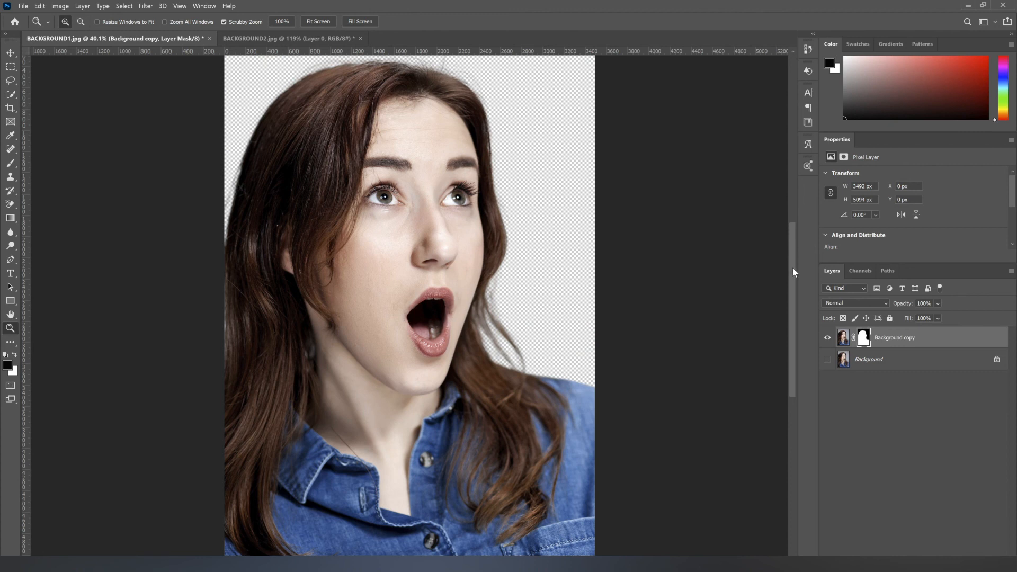
left_click_drag(792, 272, 792, 249)
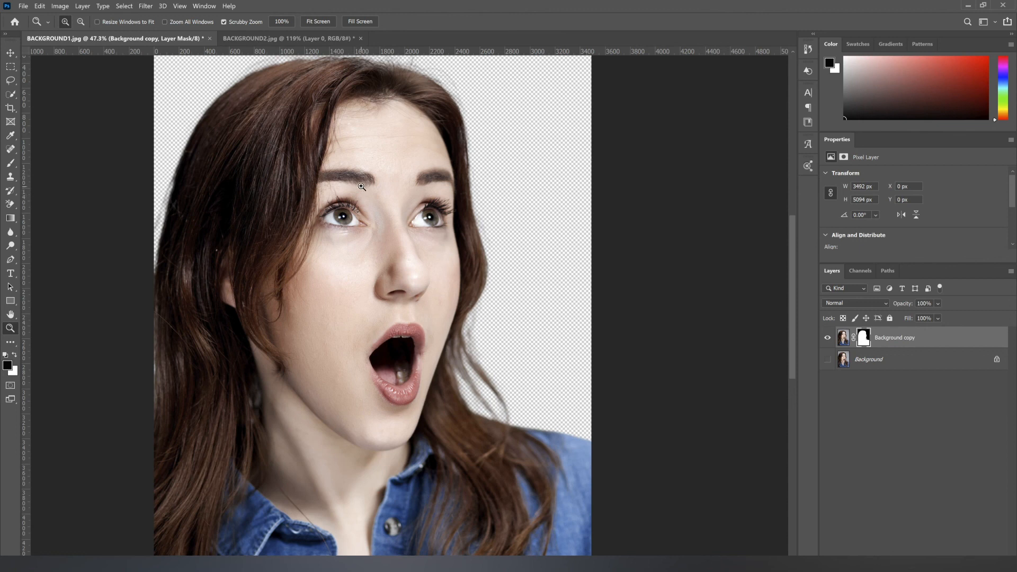
left_click_drag(364, 173, 368, 224)
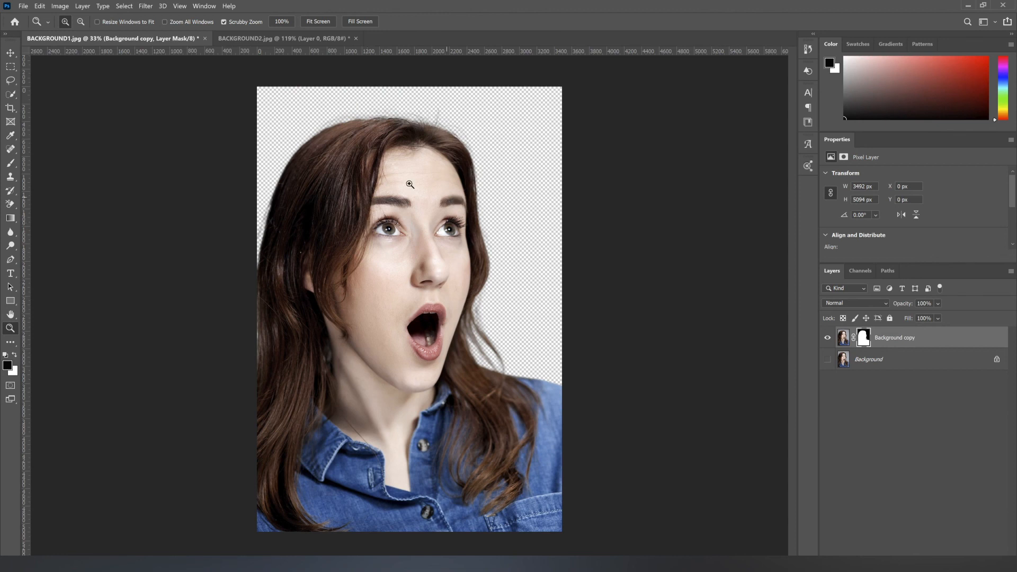
left_click(123, 8)
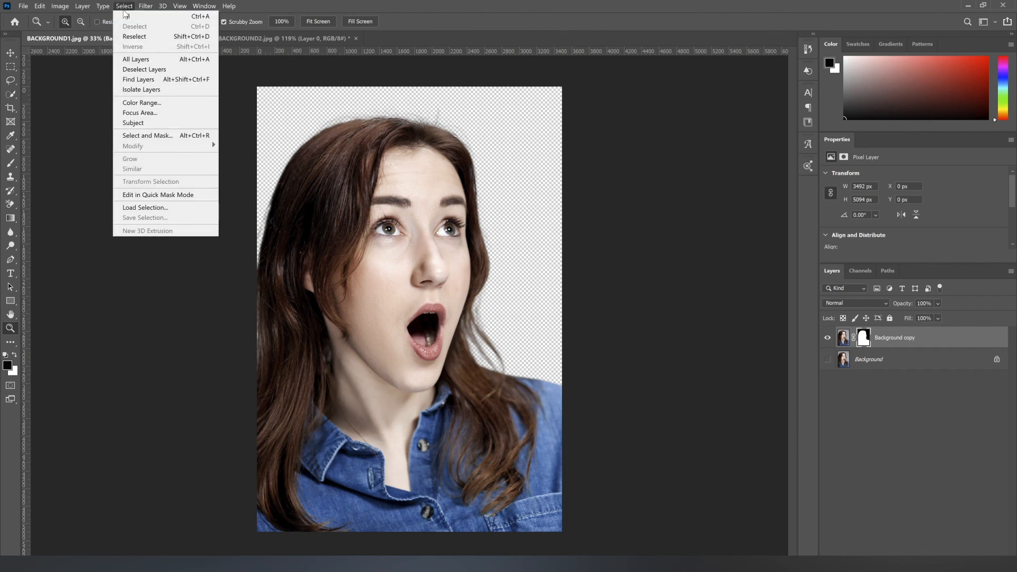
left_click(531, 13)
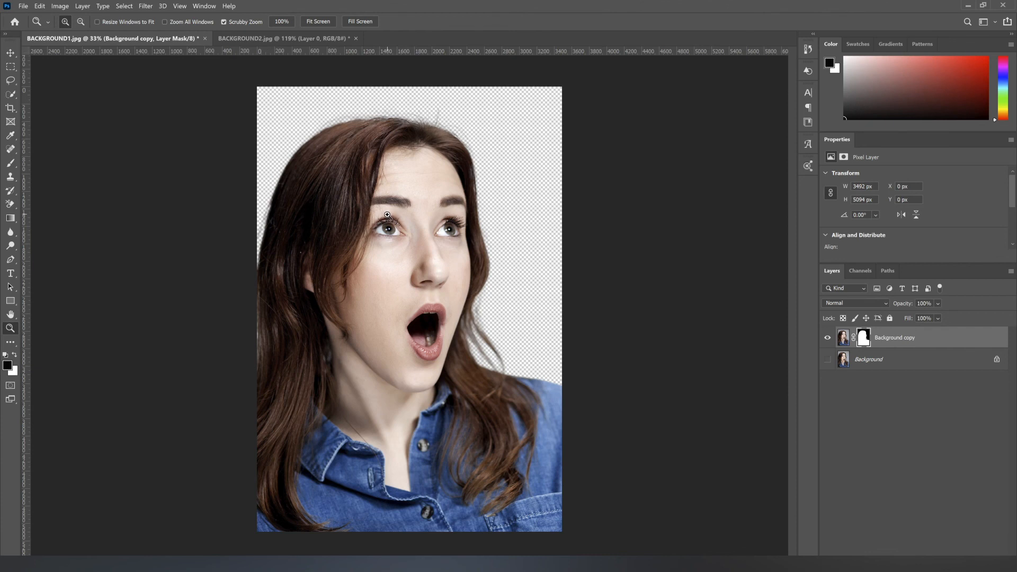